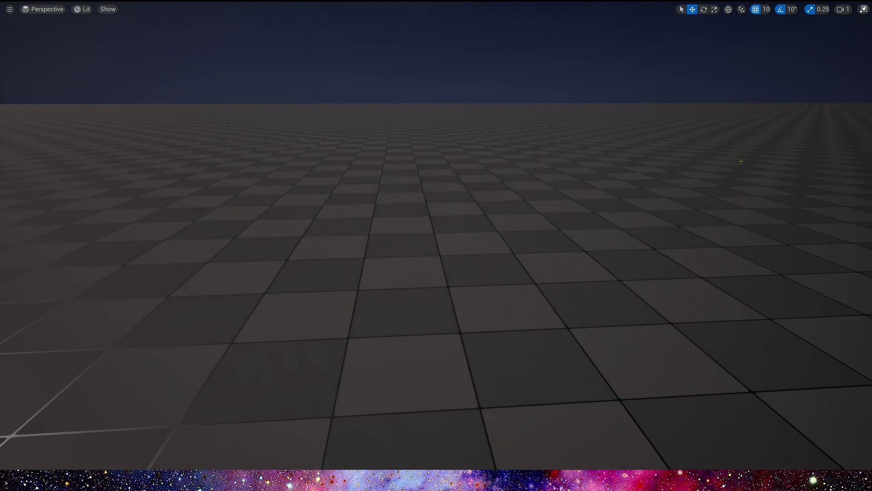
Restore the full editor layout and view only the alpha channel of T_WispySmoke
{"action": "key", "text": "F11"}
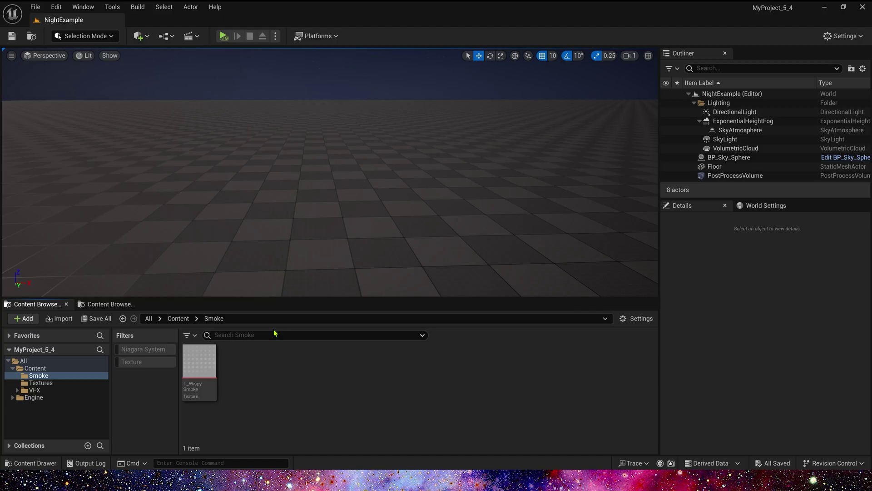
{"action": "double_click", "coordinate": [199, 361]}
{"action": "left_click", "coordinate": [155, 37]}
{"action": "left_click", "coordinate": [170, 36]}
{"action": "left_click", "coordinate": [183, 36]}
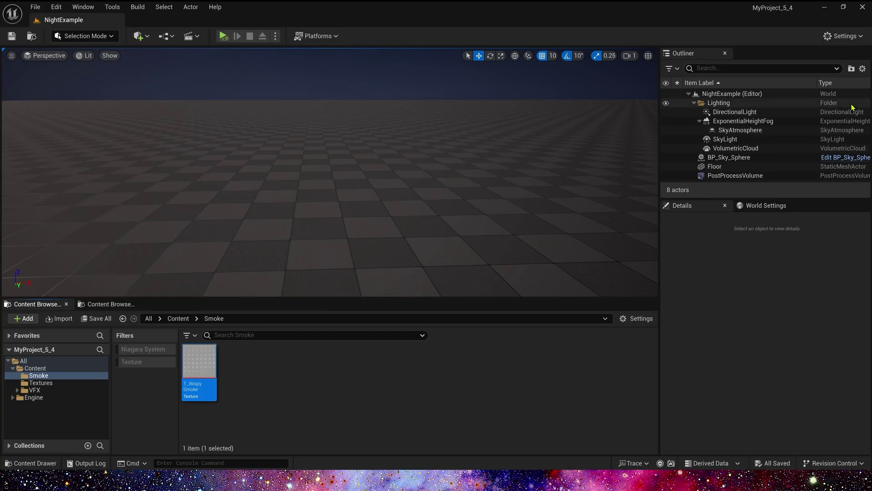
Find NiagaraFluids by searching 'nia' in Plugins, enable it and accept the beta warning
{"action": "left_click", "coordinate": [838, 37]}
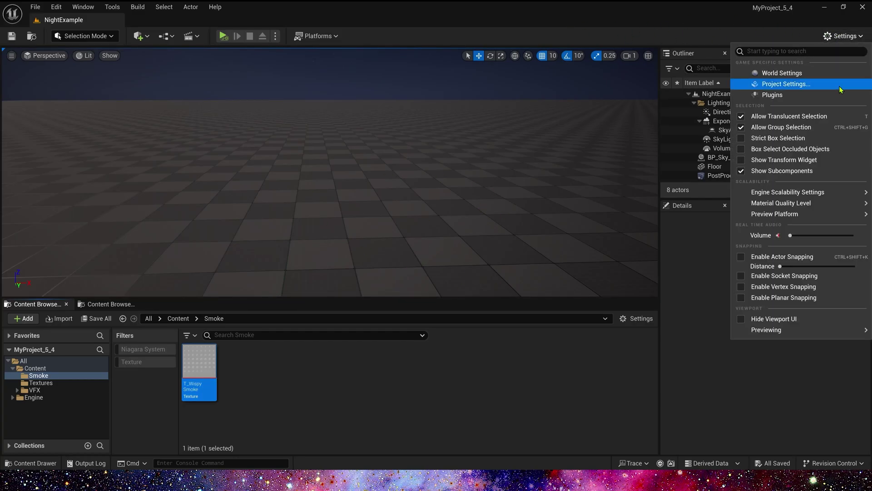
{"action": "left_click", "coordinate": [805, 95]}
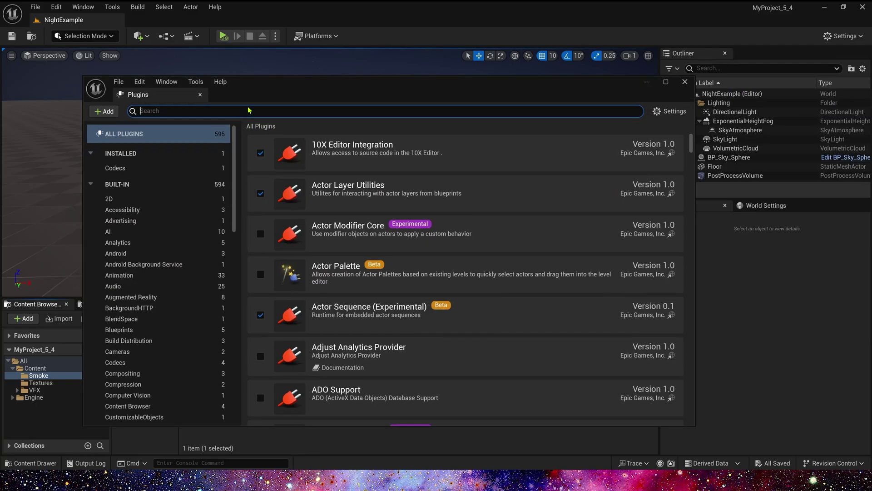
{"action": "type", "text": "niagara"}
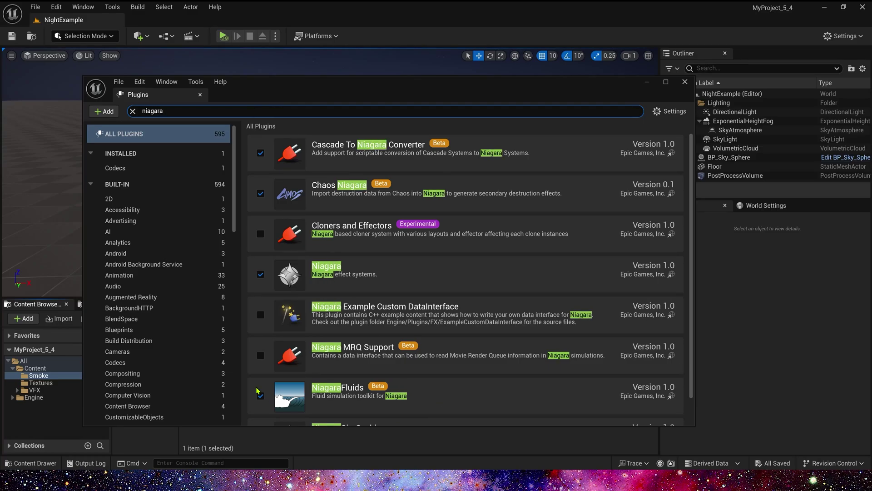
{"action": "scroll", "coordinate": [363, 391], "scroll_direction": "down", "scroll_amount": 1}
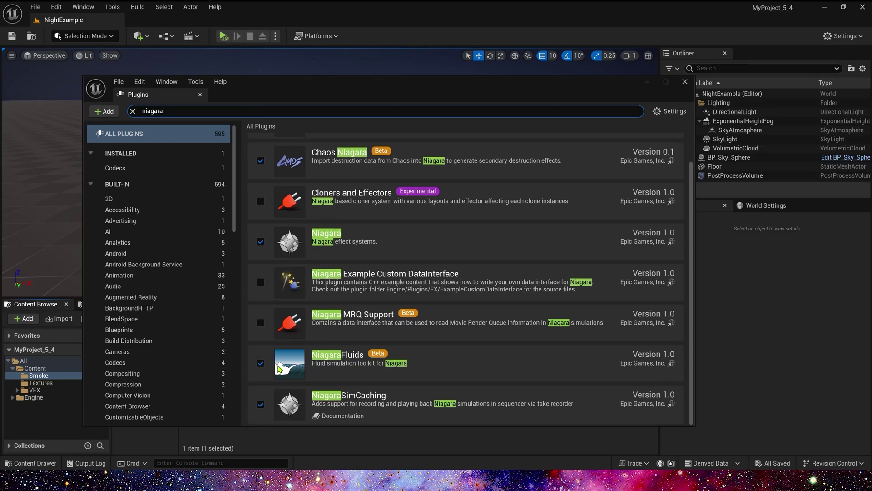
{"action": "left_click", "coordinate": [261, 363]}
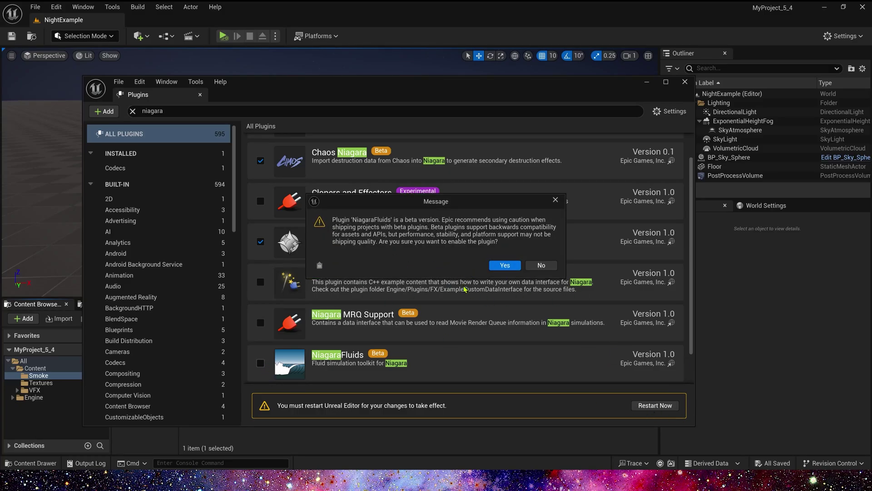
{"action": "left_click", "coordinate": [504, 265]}
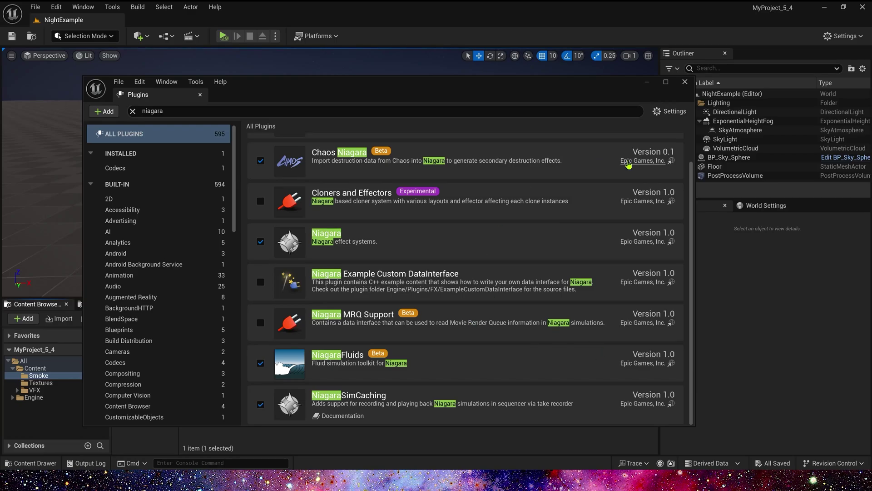
{"action": "left_click", "coordinate": [685, 82]}
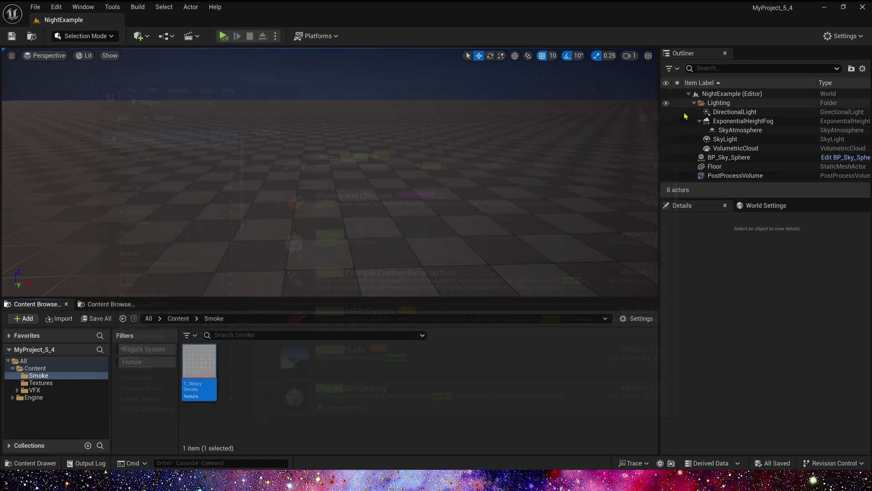
Start a new Niagara system in the Smoke folder, showing only Niagara Fluids templates
{"action": "right_click", "coordinate": [321, 392]}
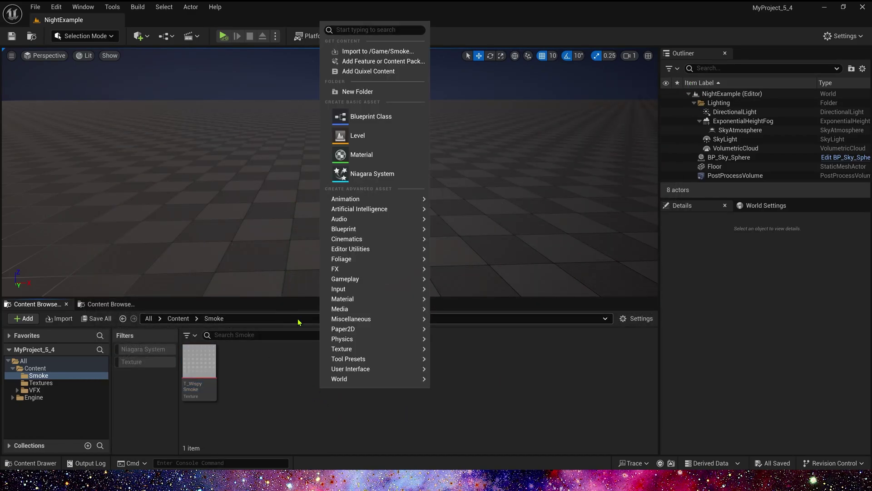
{"action": "left_click", "coordinate": [377, 179]}
{"action": "left_click", "coordinate": [376, 179]}
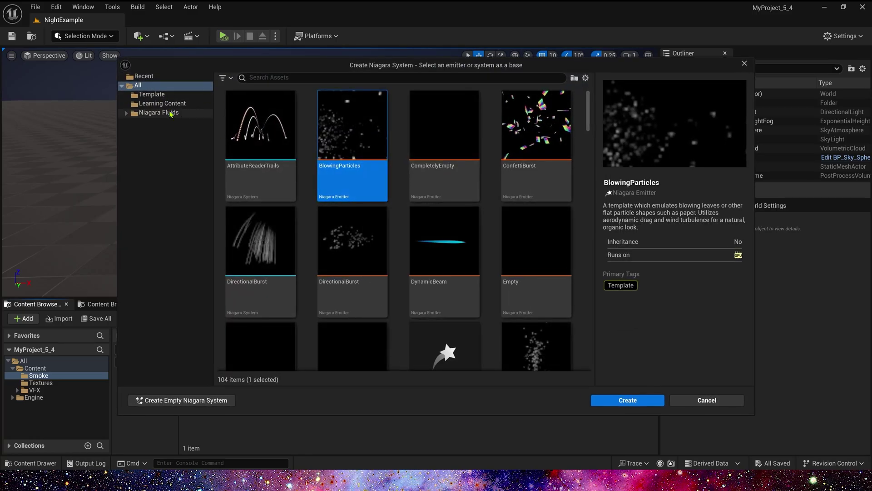
{"action": "left_click", "coordinate": [165, 113]}
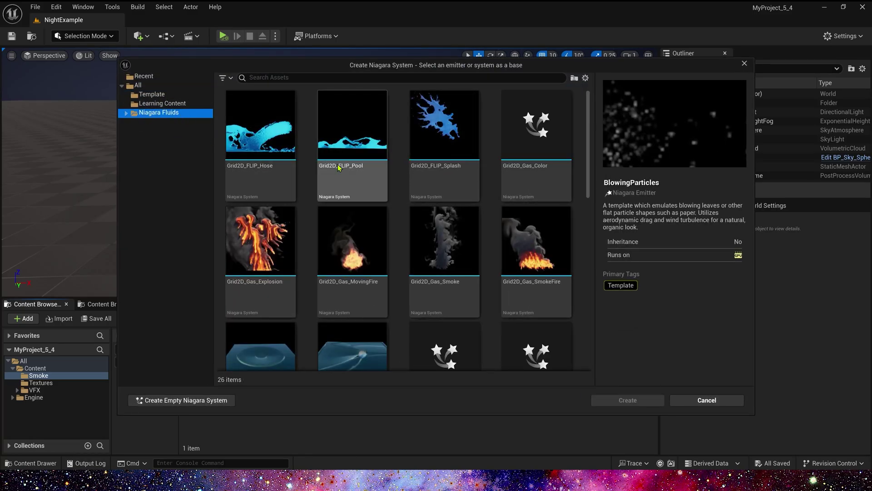
Create the system from the Grid3D_Gas_DustExplosion template
{"action": "scroll", "coordinate": [361, 207], "scroll_direction": "down", "scroll_amount": 1}
{"action": "scroll", "coordinate": [377, 211], "scroll_direction": "up", "scroll_amount": 1}
{"action": "scroll", "coordinate": [416, 209], "scroll_direction": "down", "scroll_amount": 2}
{"action": "scroll", "coordinate": [416, 210], "scroll_direction": "down", "scroll_amount": 1}
{"action": "scroll", "coordinate": [416, 210], "scroll_direction": "up", "scroll_amount": 1}
{"action": "scroll", "coordinate": [308, 189], "scroll_direction": "down", "scroll_amount": 2}
{"action": "scroll", "coordinate": [314, 199], "scroll_direction": "down", "scroll_amount": 3}
{"action": "scroll", "coordinate": [350, 278], "scroll_direction": "up", "scroll_amount": 6}
{"action": "left_click", "coordinate": [351, 300]}
{"action": "scroll", "coordinate": [355, 275], "scroll_direction": "down", "scroll_amount": 3}
{"action": "key", "text": "Escape"}
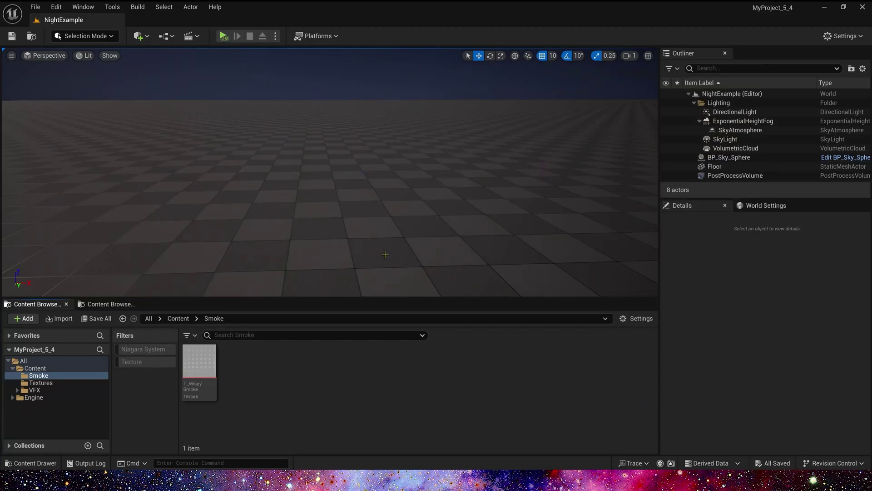
Open NewNiagaraSystem and watch the dust-explosion gas cloud, scrubbing and restarting the timeline
{"action": "double_click", "coordinate": [199, 364]}
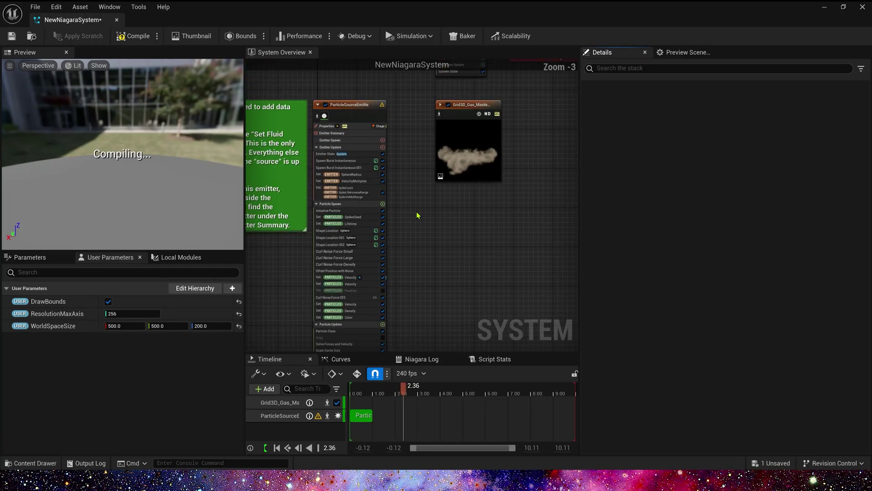
{"action": "right_click_drag", "start_coordinate": [417, 216], "coordinate": [473, 197]}
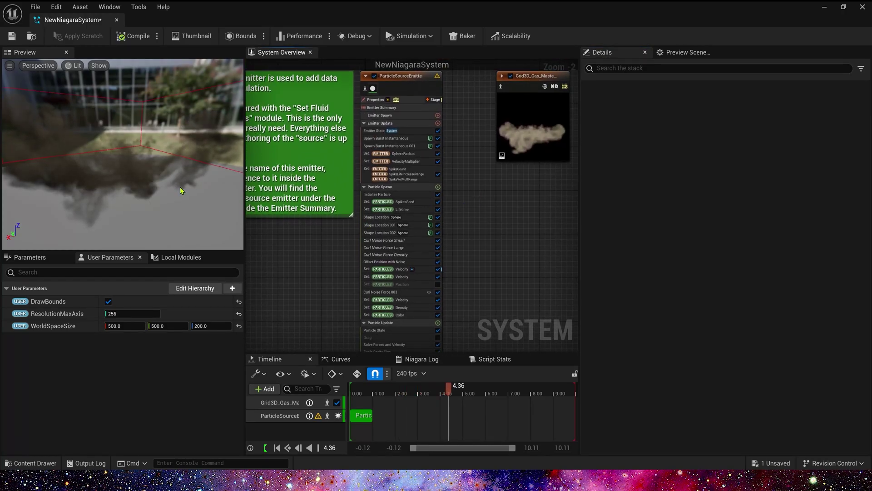
{"action": "left_click_drag", "start_coordinate": [132, 159], "coordinate": [107, 143]}
{"action": "left_click_drag", "start_coordinate": [494, 387], "coordinate": [359, 395]}
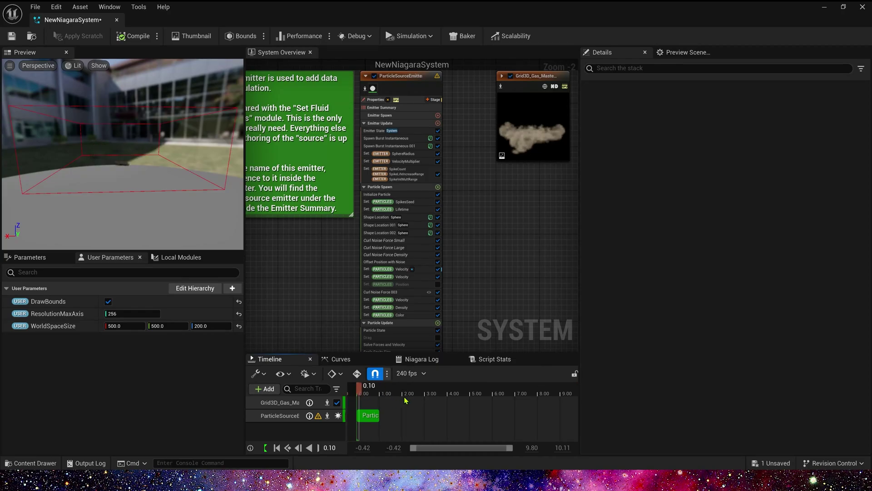
{"action": "scroll", "coordinate": [455, 245], "scroll_direction": "up", "scroll_amount": 2}
{"action": "scroll", "coordinate": [455, 245], "scroll_direction": "down", "scroll_amount": 2}
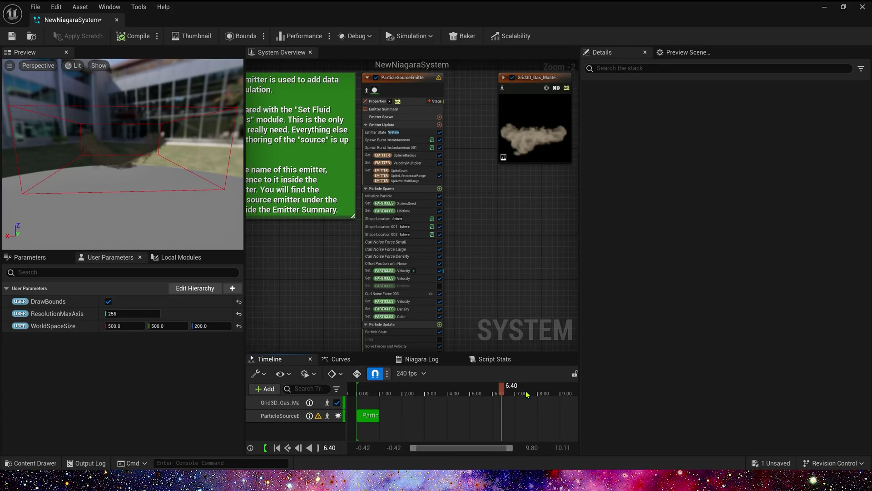
{"action": "left_click", "coordinate": [365, 393]}
{"action": "right_click_drag", "start_coordinate": [467, 153], "coordinate": [441, 162]}
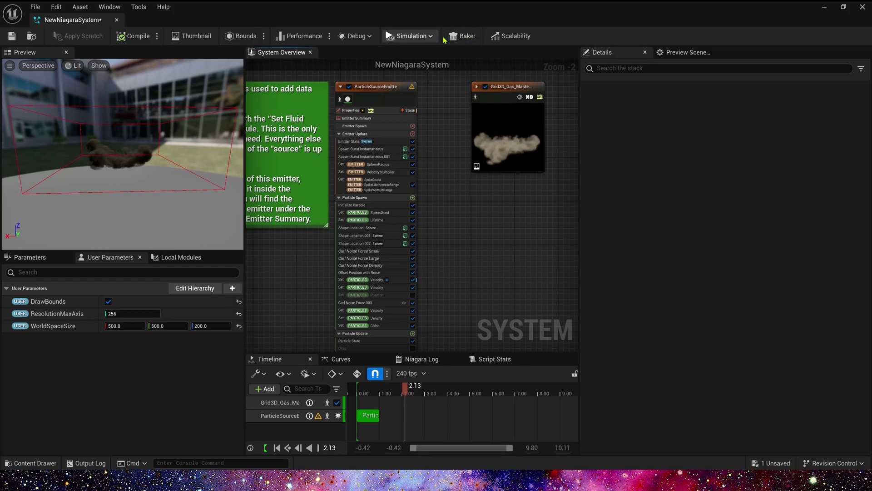
Run the Baker to produce the 64-frame NewNiagaraSystem_Baked flipbook texture
{"action": "left_click", "coordinate": [462, 40]}
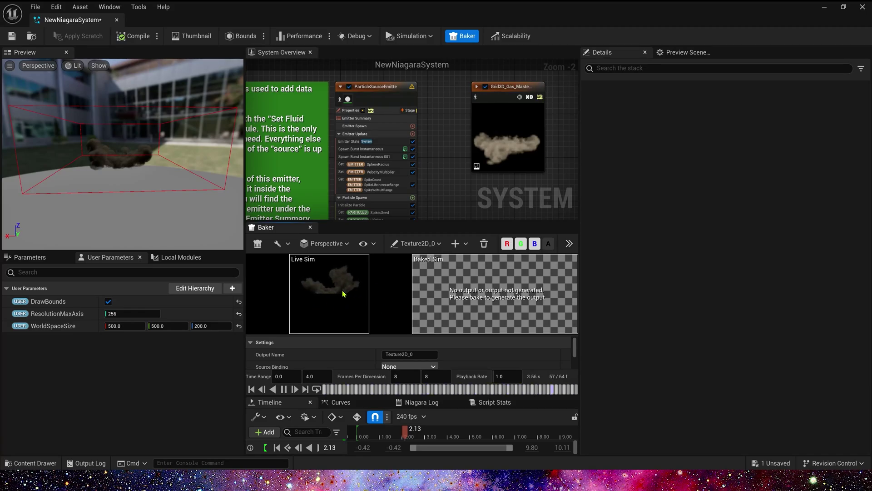
{"action": "left_click", "coordinate": [258, 244]}
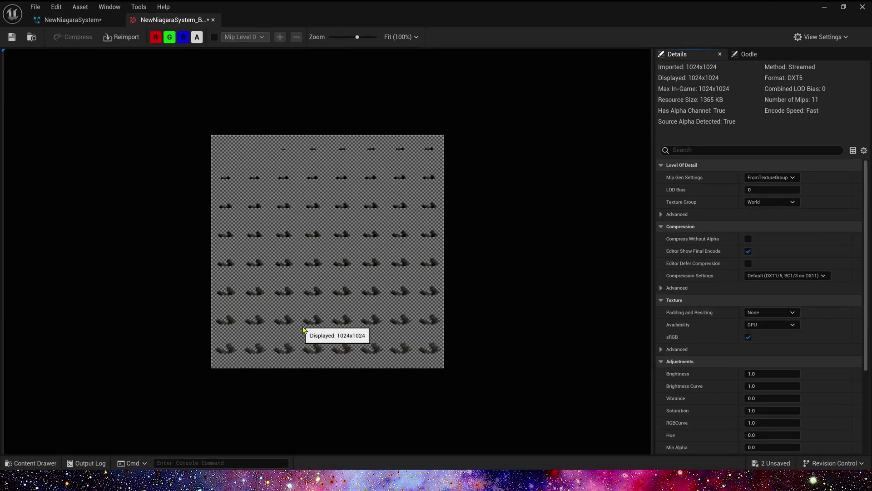
Check the baked 8×8 flipbook's alpha channel alone, then close the texture viewer
{"action": "left_click", "coordinate": [155, 37]}
{"action": "left_click", "coordinate": [169, 37]}
{"action": "left_click", "coordinate": [183, 36]}
{"action": "scroll", "coordinate": [316, 226], "scroll_direction": "up", "scroll_amount": 2}
{"action": "scroll", "coordinate": [318, 228], "scroll_direction": "up", "scroll_amount": 2}
{"action": "scroll", "coordinate": [336, 229], "scroll_direction": "down", "scroll_amount": 3}
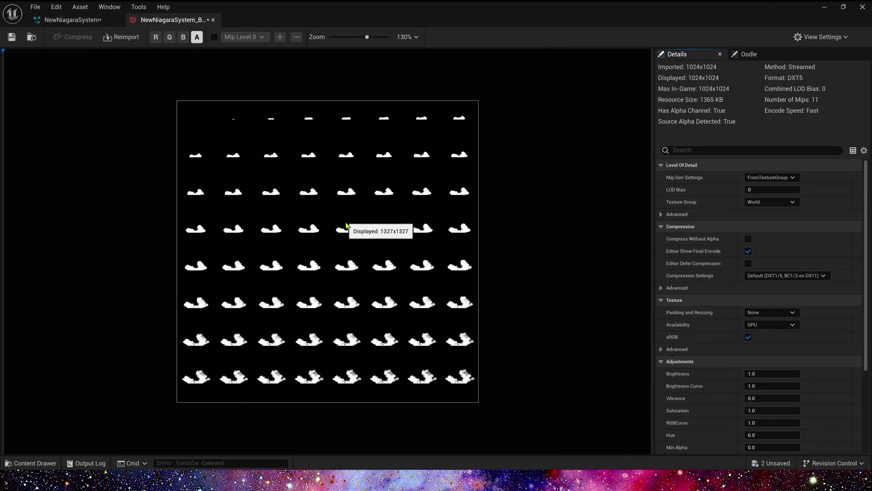
{"action": "scroll", "coordinate": [341, 293], "scroll_direction": "up", "scroll_amount": 1}
{"action": "scroll", "coordinate": [340, 293], "scroll_direction": "down", "scroll_amount": 2}
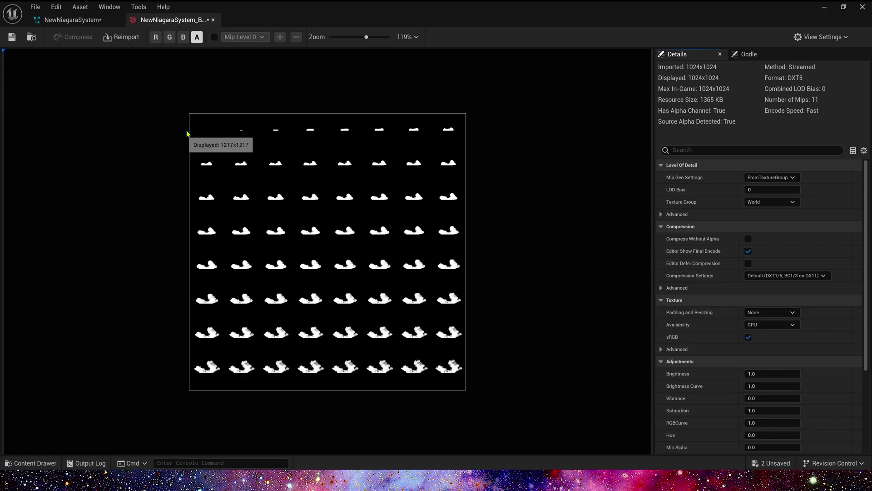
{"action": "left_click", "coordinate": [862, 6]}
Delete NewNiagaraSystem and NewNiagaraSystem_Baked, leaving only T_WispySmoke
{"action": "left_click", "coordinate": [238, 363]}
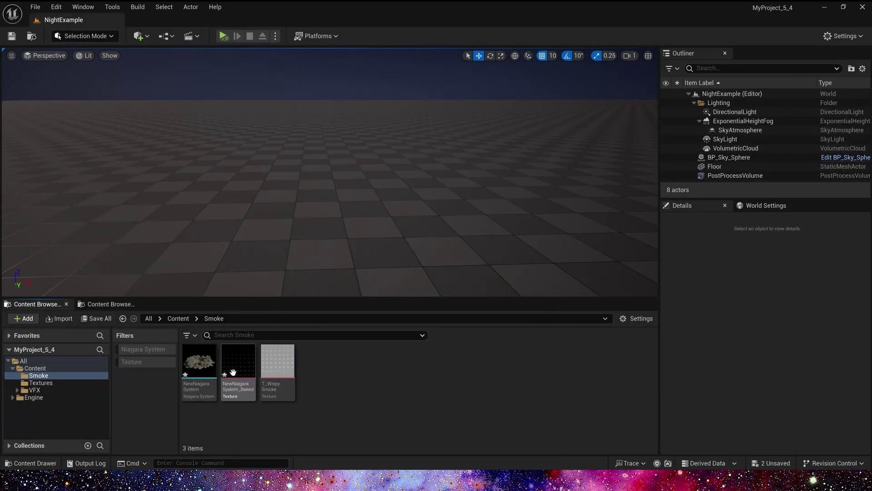
{"action": "left_click", "coordinate": [199, 363], "text": "ctrl"}
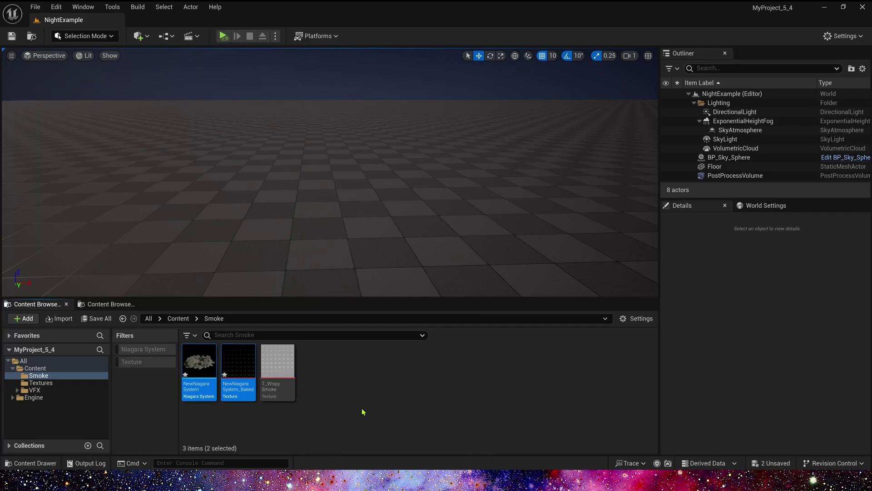
{"action": "key", "text": "Delete"}
{"action": "left_click", "coordinate": [359, 390]}
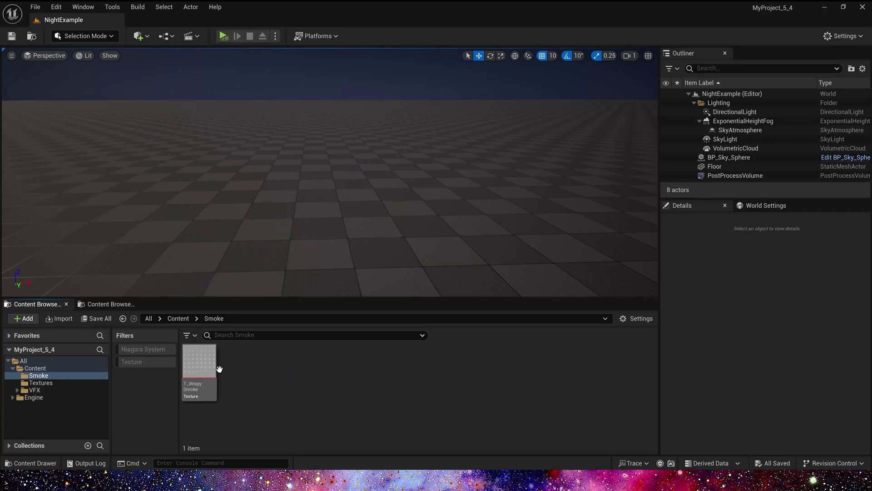
Create the material M_WispySmoke and set its Blend Mode to Translucent
{"action": "right_click", "coordinate": [293, 375]}
{"action": "left_click", "coordinate": [365, 144]}
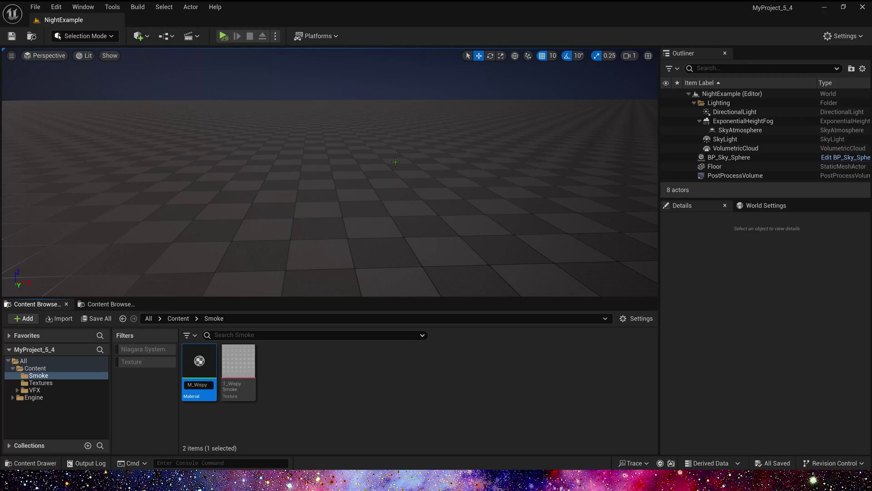
{"action": "type", "text": "M_WispySmoke"}
{"action": "key", "text": "Return"}
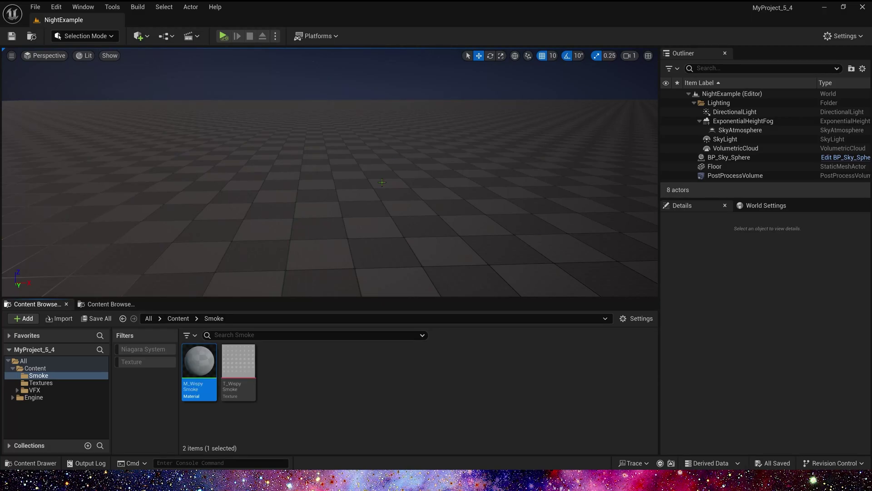
{"action": "double_click", "coordinate": [206, 363]}
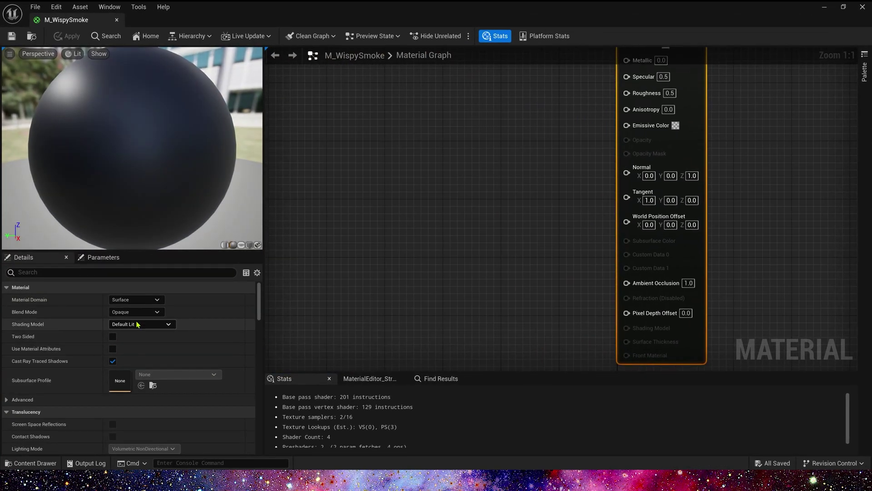
{"action": "left_click", "coordinate": [136, 312]}
{"action": "left_click", "coordinate": [161, 342]}
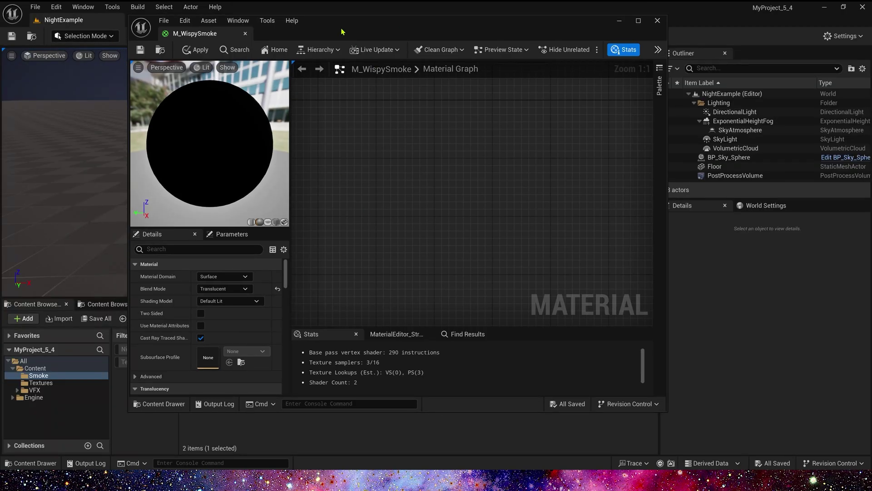
Place a T_WispySmoke Texture Sample node in the material graph
{"action": "left_click_drag", "start_coordinate": [343, 32], "coordinate": [494, 47]}
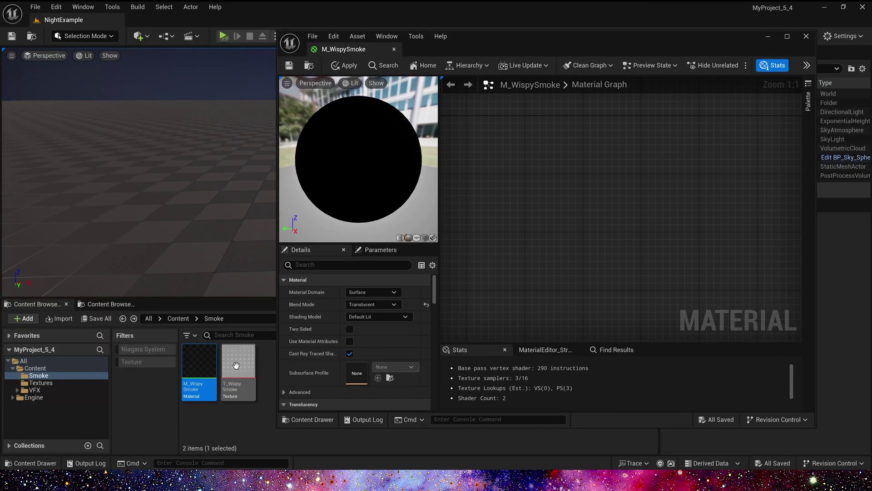
{"action": "left_click_drag", "start_coordinate": [235, 365], "coordinate": [536, 177]}
{"action": "double_click", "coordinate": [555, 45]}
{"action": "left_click_drag", "start_coordinate": [405, 231], "coordinate": [380, 331]}
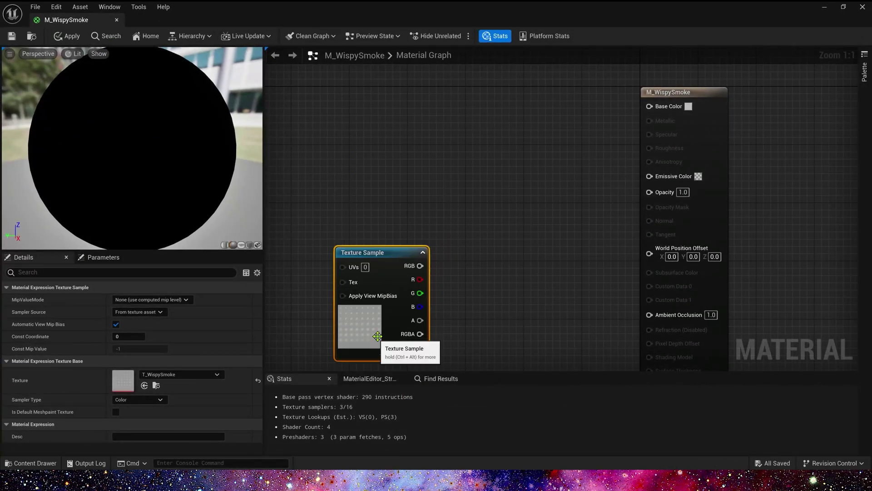
{"action": "right_click_drag", "start_coordinate": [379, 330], "coordinate": [573, 263]}
{"action": "left_click_drag", "start_coordinate": [567, 257], "coordinate": [392, 280]}
{"action": "left_click", "coordinate": [525, 226]}
{"action": "left_click", "coordinate": [403, 287]}
{"action": "left_click", "coordinate": [500, 160]}
{"action": "right_click_drag", "start_coordinate": [500, 160], "coordinate": [415, 159]}
{"action": "right_click_drag", "start_coordinate": [464, 188], "coordinate": [478, 233]}
Multiply the texture by Particle Color RGB and feed the result into Base Color
{"action": "right_click", "coordinate": [343, 118]}
{"action": "type", "text": "particle color"}
{"action": "key", "text": "Return"}
{"action": "left_click_drag", "start_coordinate": [367, 126], "coordinate": [324, 112]}
{"action": "key", "text": "m"}
{"action": "left_click", "coordinate": [473, 191]}
{"action": "left_click_drag", "start_coordinate": [370, 318], "coordinate": [482, 231]}
{"action": "left_click_drag", "start_coordinate": [350, 133], "coordinate": [774, 82]}
{"action": "right_click_drag", "start_coordinate": [574, 227], "coordinate": [556, 181]}
Add a second Multiply combining Particle Color alpha with the texture alpha
{"action": "left_click", "coordinate": [537, 215]}
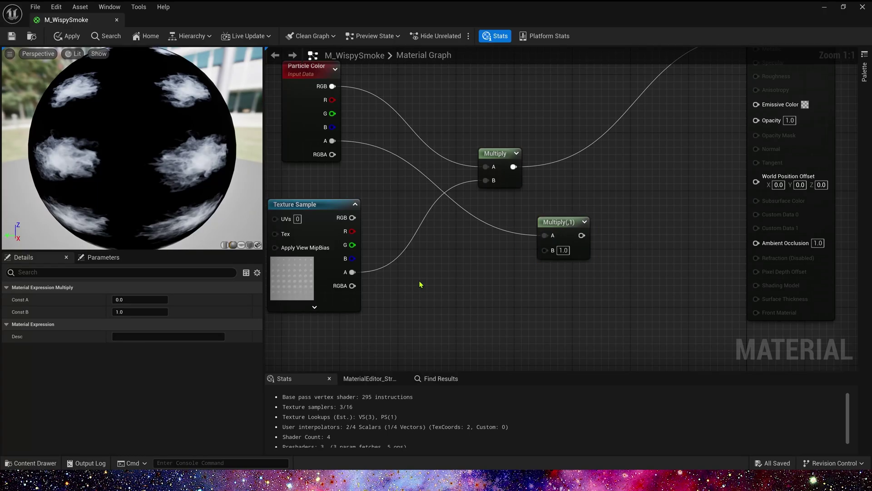
{"action": "left_click_drag", "start_coordinate": [332, 141], "coordinate": [545, 236]}
{"action": "left_click_drag", "start_coordinate": [352, 272], "coordinate": [544, 251]}
{"action": "right_click_drag", "start_coordinate": [555, 214], "coordinate": [543, 236]}
{"action": "left_click_drag", "start_coordinate": [541, 243], "coordinate": [483, 241]}
{"action": "left_click_drag", "start_coordinate": [487, 174], "coordinate": [480, 95]}
{"action": "left_click_drag", "start_coordinate": [484, 241], "coordinate": [470, 241]}
{"action": "left_click", "coordinate": [539, 221]}
Route the alpha Multiply through a Depth Fade into Opacity and apply the material
{"action": "right_click", "coordinate": [565, 232]}
{"action": "type", "text": "depth fade"}
{"action": "key", "text": "Return"}
{"action": "left_click_drag", "start_coordinate": [592, 238], "coordinate": [586, 241]}
{"action": "left_click_drag", "start_coordinate": [487, 254], "coordinate": [568, 255]}
{"action": "left_click_drag", "start_coordinate": [672, 255], "coordinate": [745, 142]}
{"action": "key", "text": "ctrl+s"}
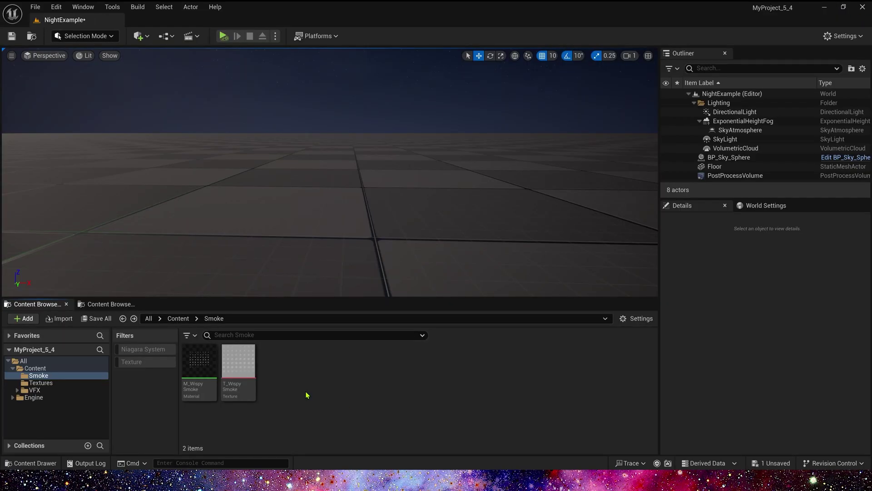
Create NS_Smoke from the Empty template and open it
{"action": "right_click", "coordinate": [305, 392]}
{"action": "left_click", "coordinate": [326, 177]}
{"action": "double_click", "coordinate": [278, 312]}
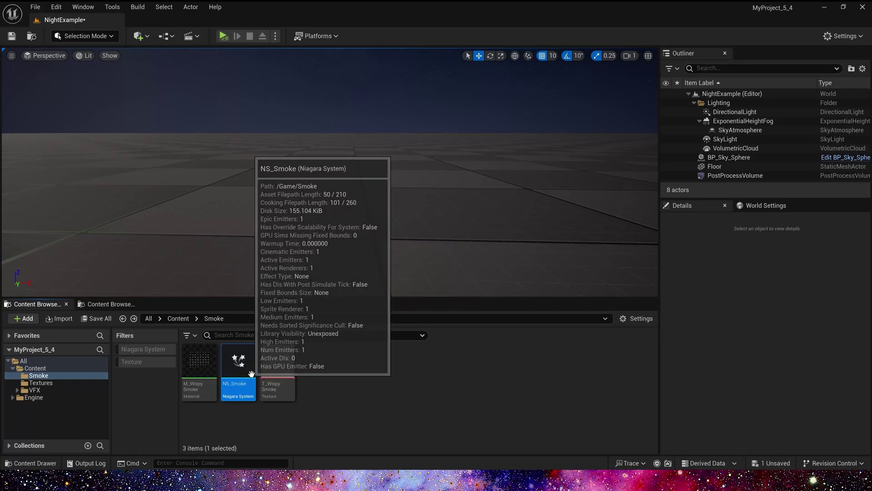
{"action": "double_click", "coordinate": [238, 364]}
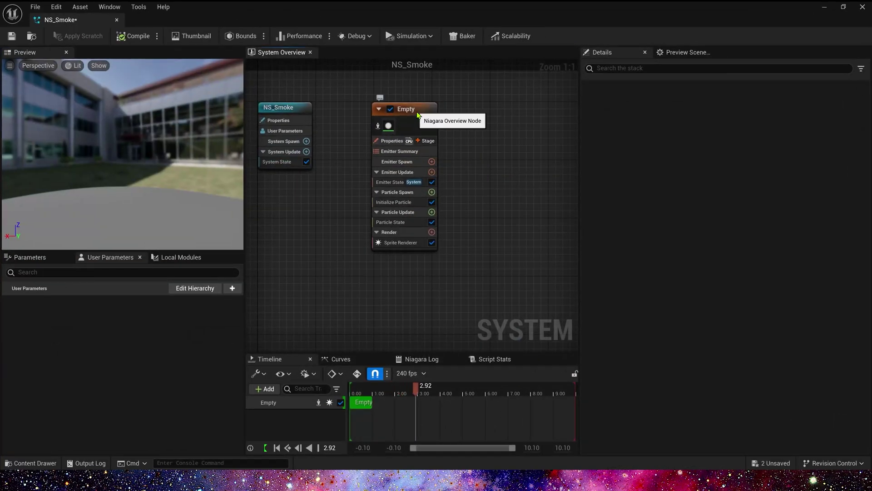
Rename the emitter to Smoke
{"action": "left_click", "coordinate": [411, 112]}
{"action": "left_click", "coordinate": [411, 111]}
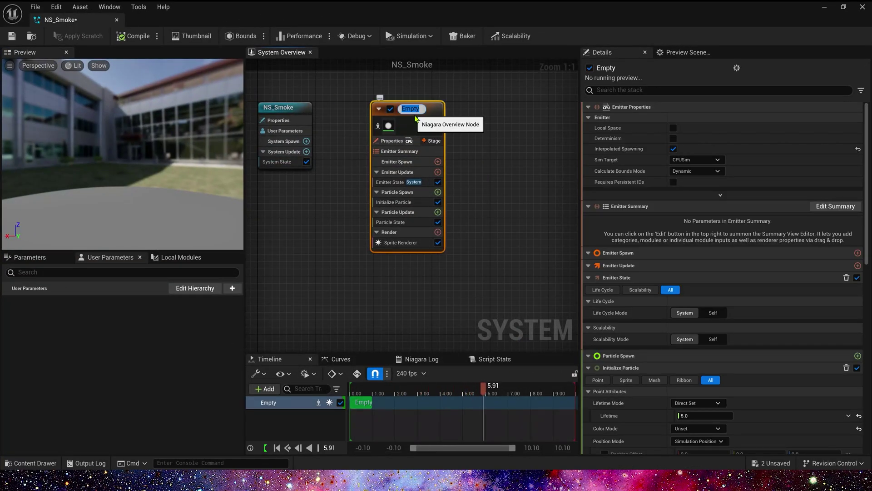
{"action": "type", "text": "Smoke"}
{"action": "key", "text": "Return"}
Assign M_WispySmoke as the Sprite Renderer material
{"action": "left_click_drag", "start_coordinate": [349, 15], "coordinate": [562, 77]}
{"action": "left_click", "coordinate": [199, 366]}
{"action": "double_click", "coordinate": [585, 78]}
{"action": "left_click", "coordinate": [411, 242]}
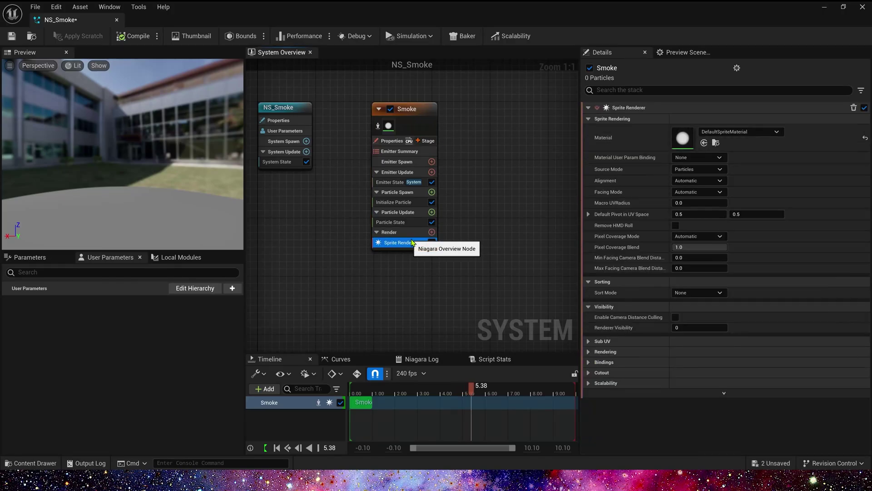
{"action": "left_click", "coordinate": [704, 143]}
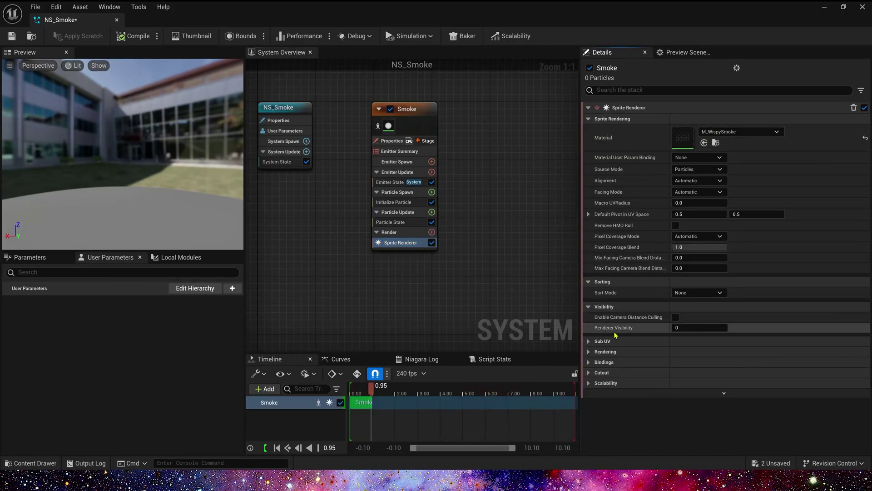
Set the Sprite Renderer's Sub Image Size to 8 × 8
{"action": "left_click", "coordinate": [588, 340]}
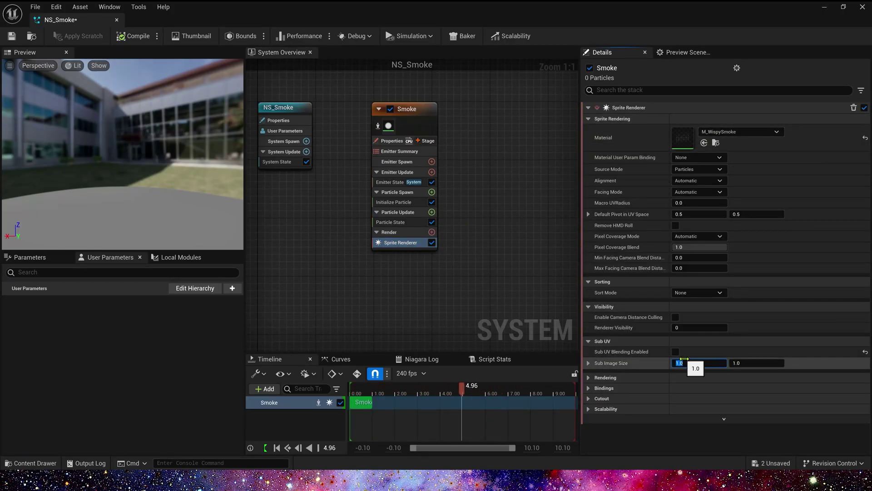
{"action": "left_click", "coordinate": [681, 362]}
{"action": "type", "text": "8"}
{"action": "left_click", "coordinate": [752, 362]}
{"action": "type", "text": "8"}
{"action": "key", "text": "Return"}
Add a Spawn Burst Instantaneous module with a spawn count of 30
{"action": "left_click", "coordinate": [434, 181]}
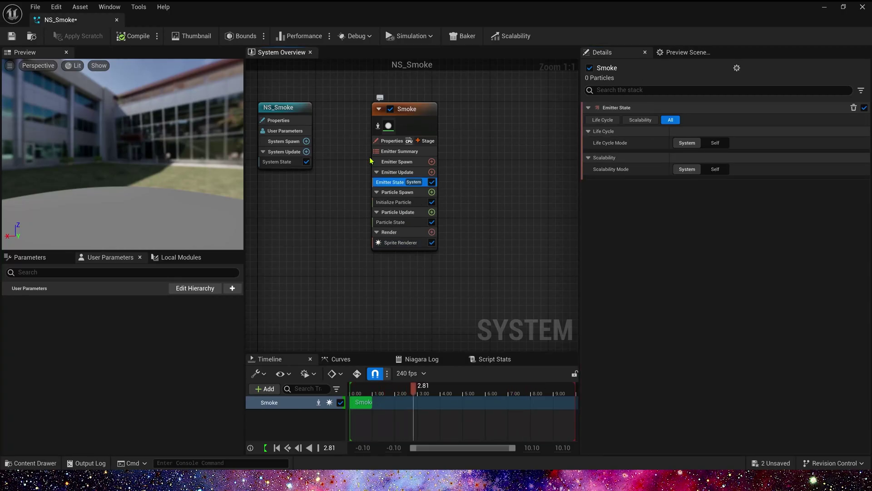
{"action": "left_click", "coordinate": [431, 172]}
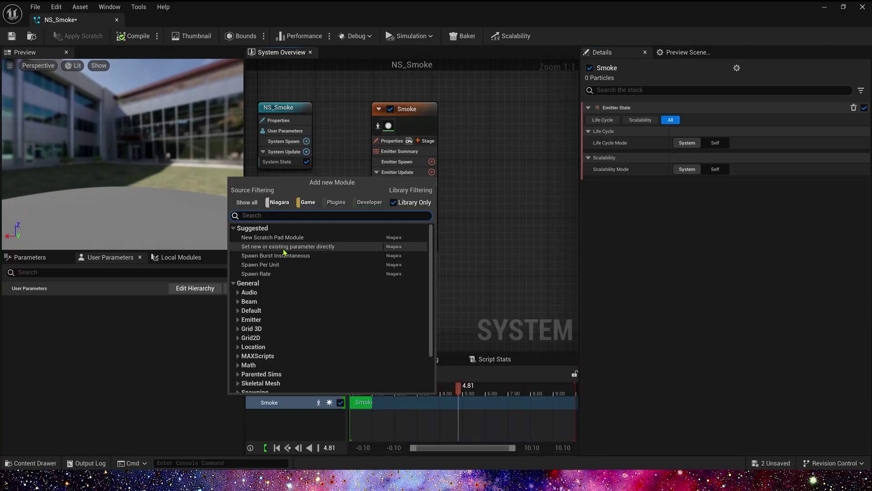
{"action": "left_click", "coordinate": [300, 255]}
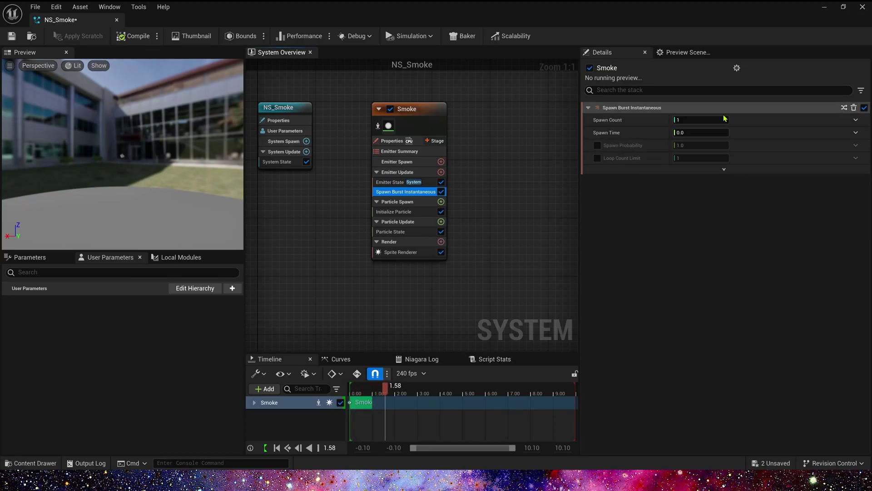
{"action": "left_click", "coordinate": [693, 120]}
{"action": "type", "text": "3"}
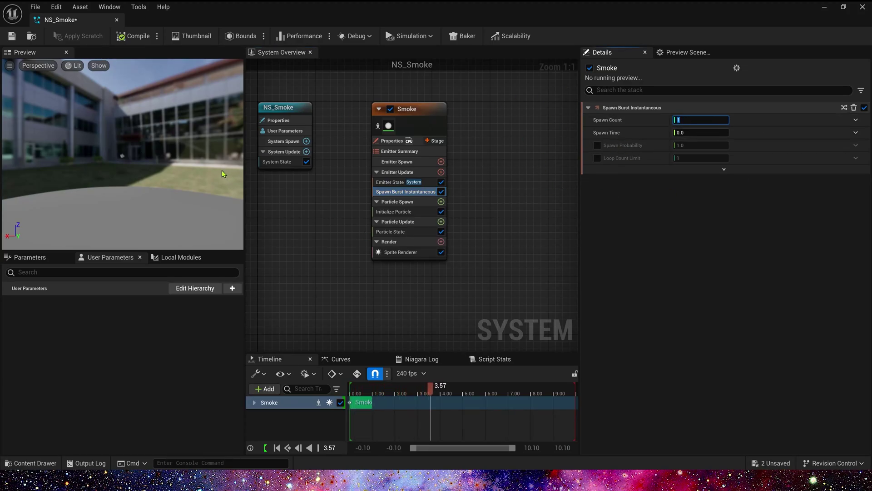
{"action": "type", "text": "0"}
{"action": "left_click", "coordinate": [322, 198]}
{"action": "mouse_move", "coordinate": [94, 158]}
{"action": "left_mouse_down"}
{"action": "mouse_move", "coordinate": [94, 196]}
{"action": "mouse_move", "coordinate": [94, 158]}
{"action": "left_mouse_up"}
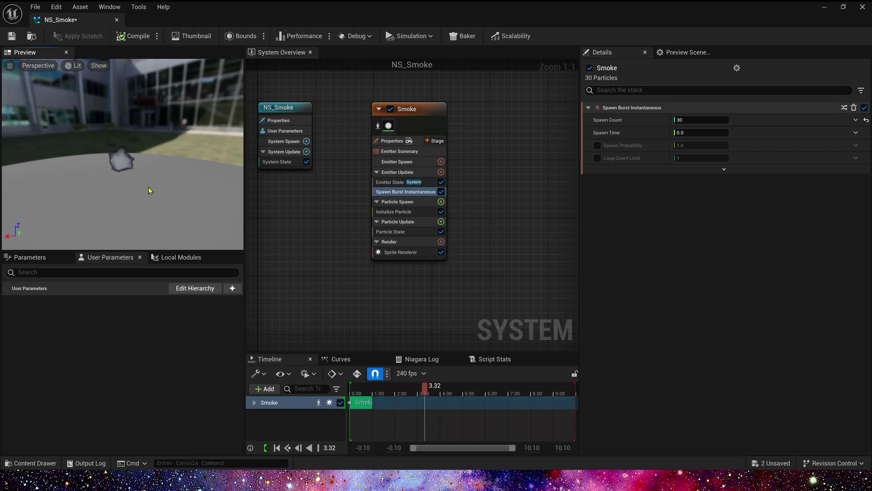
{"action": "scroll", "coordinate": [150, 184], "scroll_direction": "up", "scroll_amount": 2}
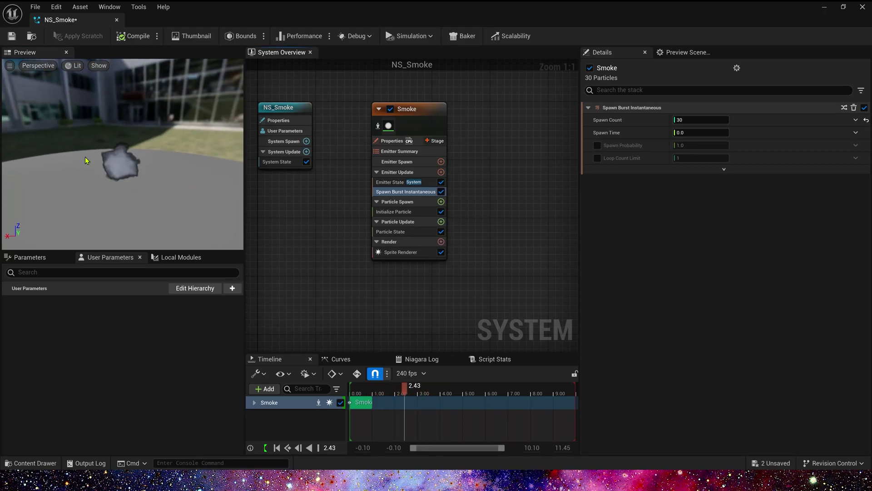
Add SubUVAnimation to Particle Update and set its Sprite Renderer to Sprite Renderer
{"action": "left_click", "coordinate": [440, 221]}
{"action": "type", "text": "s"}
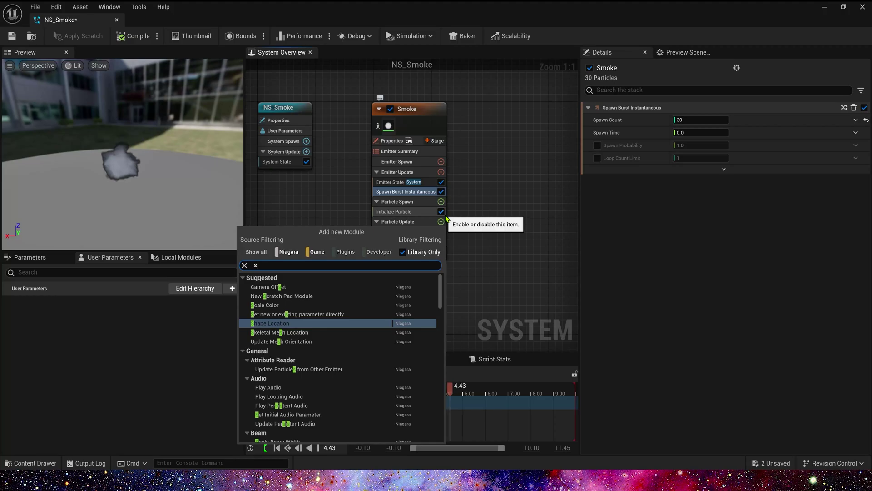
{"action": "type", "text": "ub"}
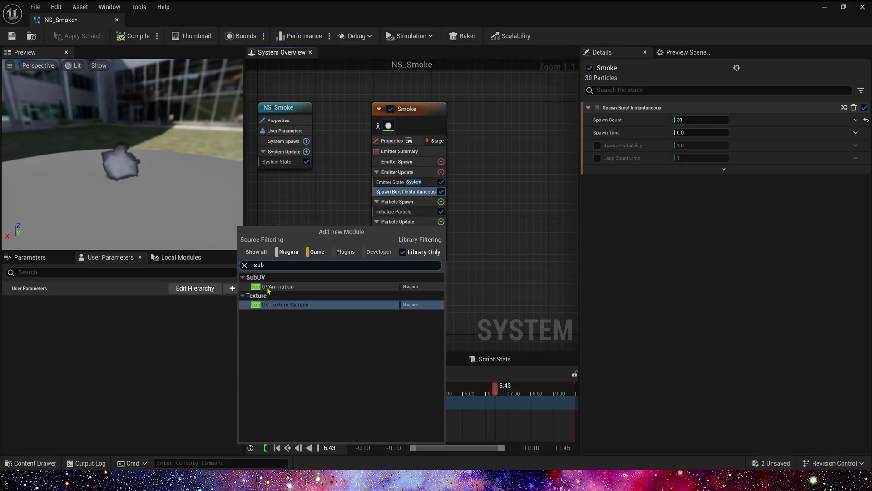
{"action": "left_click", "coordinate": [256, 287]}
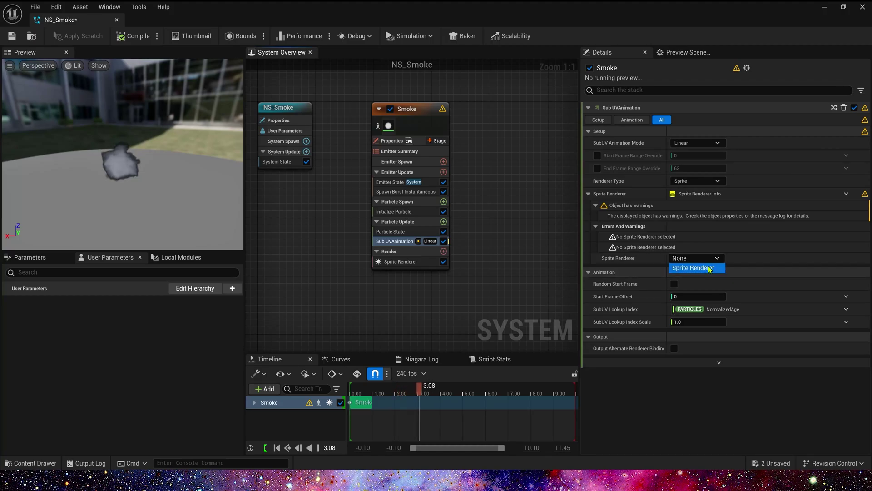
{"action": "left_click", "coordinate": [695, 268]}
{"action": "left_click_drag", "start_coordinate": [129, 159], "coordinate": [91, 170]}
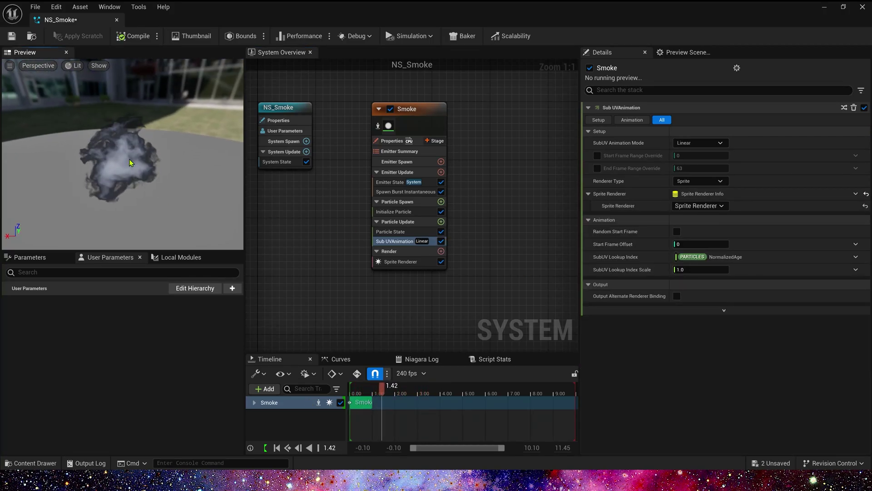
{"action": "left_click_drag", "start_coordinate": [134, 123], "coordinate": [109, 126]}
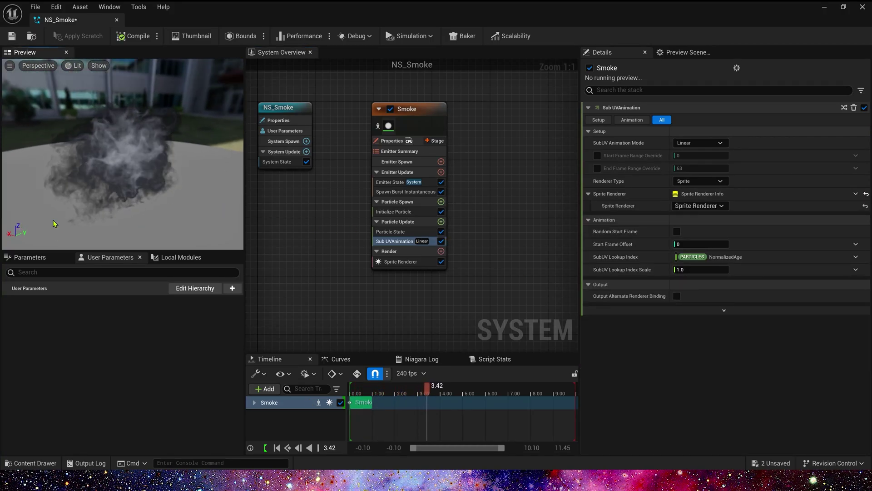
Make Initialize Particle lifetime random between 0.7 and 2.0
{"action": "left_click", "coordinate": [422, 211]}
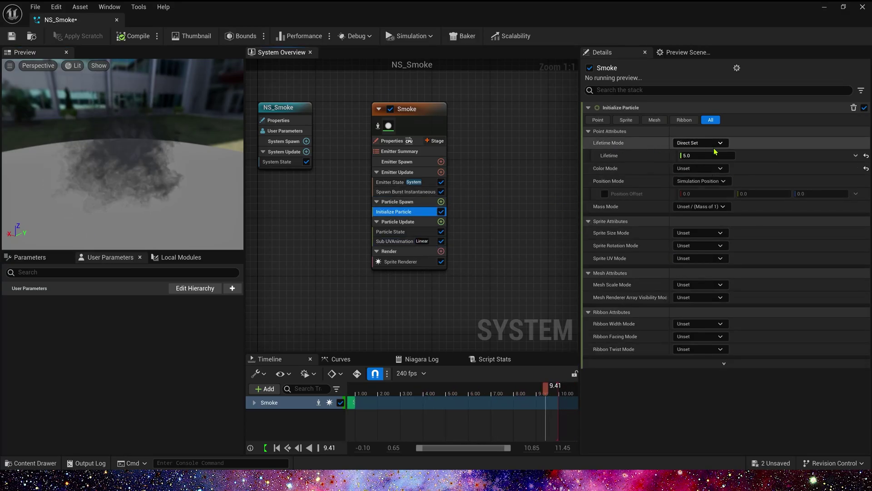
{"action": "left_click", "coordinate": [700, 143]}
{"action": "left_click", "coordinate": [698, 167]}
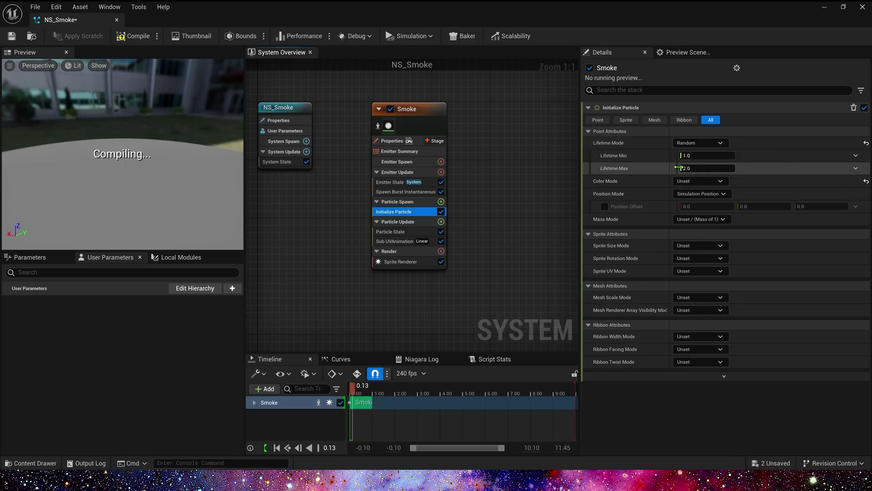
{"action": "left_click", "coordinate": [693, 156]}
{"action": "type", "text": "0.7"}
{"action": "key", "text": "Tab"}
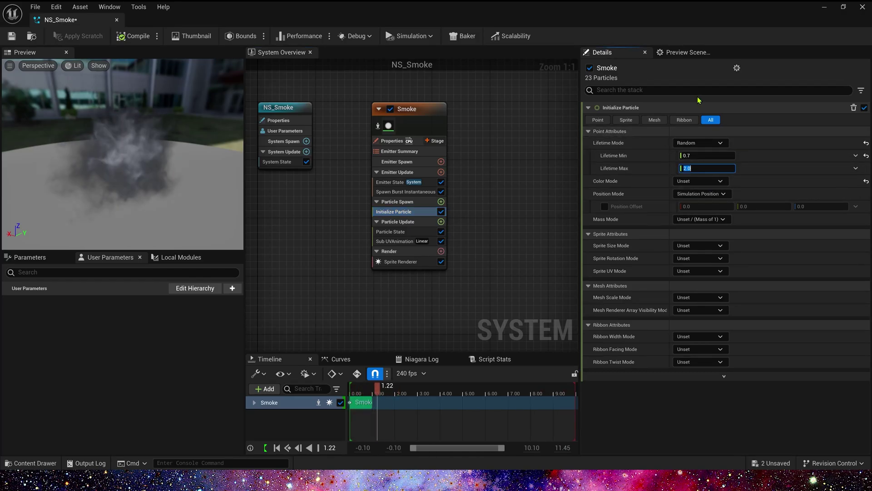
{"action": "key", "text": "Return"}
Set particle color Direct Set, linked to a new Linear Color user parameter
{"action": "left_click", "coordinate": [692, 181]}
{"action": "left_click", "coordinate": [688, 204]}
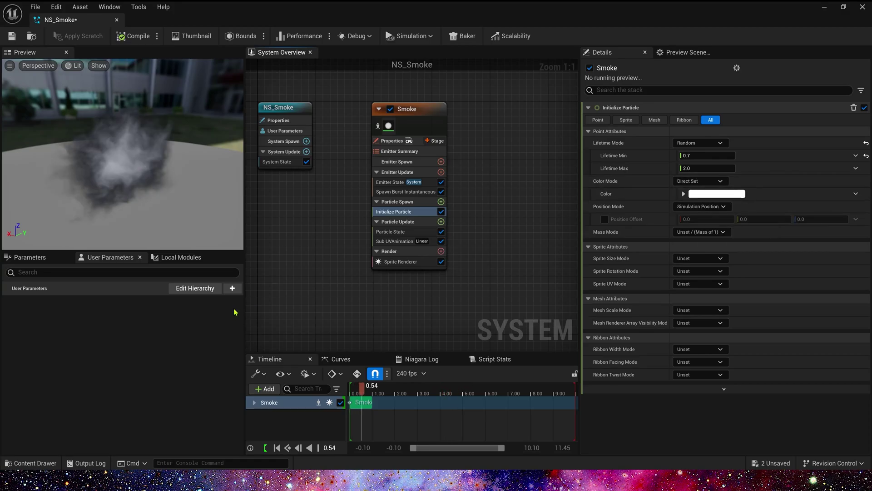
{"action": "left_click", "coordinate": [232, 288]}
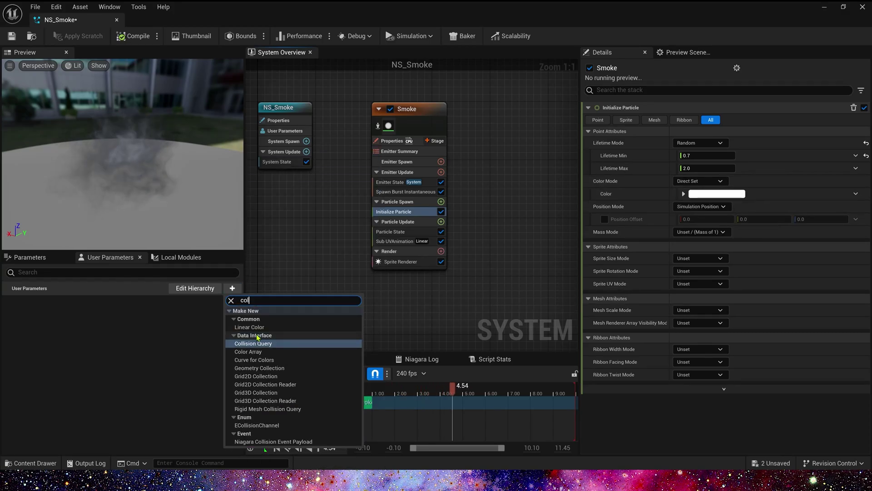
{"action": "left_click", "coordinate": [249, 327]}
{"action": "left_click", "coordinate": [133, 331]}
{"action": "left_click_drag", "start_coordinate": [47, 301], "coordinate": [716, 194]}
Give sprites a Random Uniform size of 500–600 and a random rotation
{"action": "left_click", "coordinate": [700, 258]}
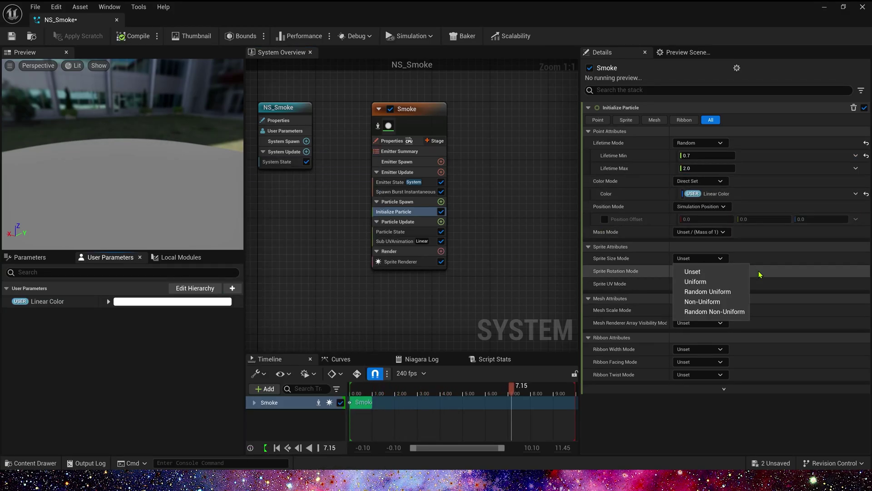
{"action": "left_click", "coordinate": [708, 291]}
{"action": "left_click", "coordinate": [703, 271]}
{"action": "type", "text": "500"}
{"action": "key", "text": "Tab"}
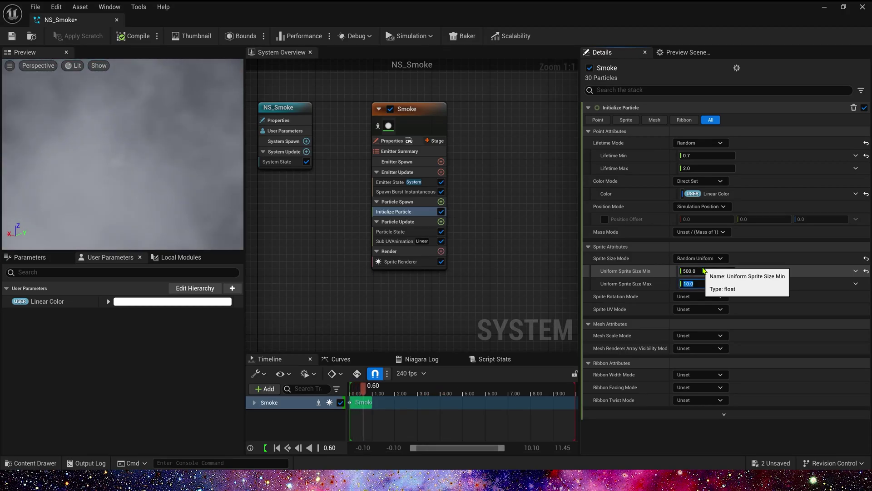
{"action": "type", "text": "600"}
{"action": "key", "text": "Tab"}
{"action": "left_click", "coordinate": [700, 296]}
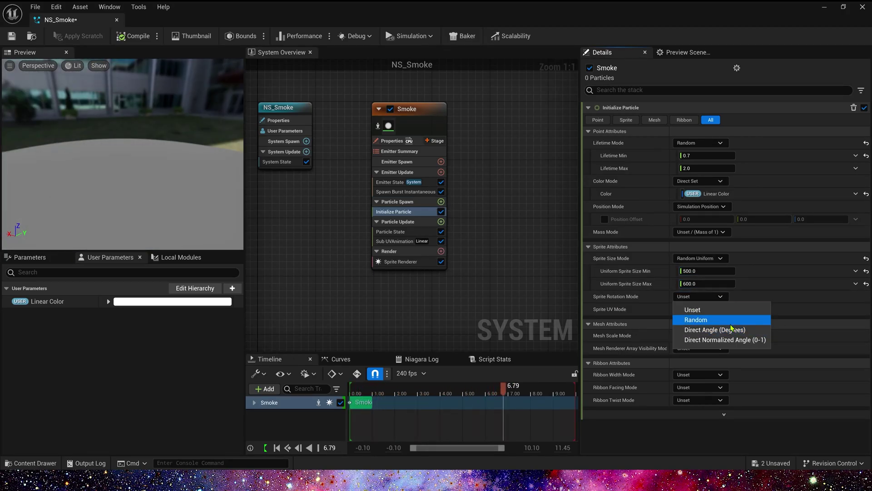
{"action": "left_click", "coordinate": [715, 324]}
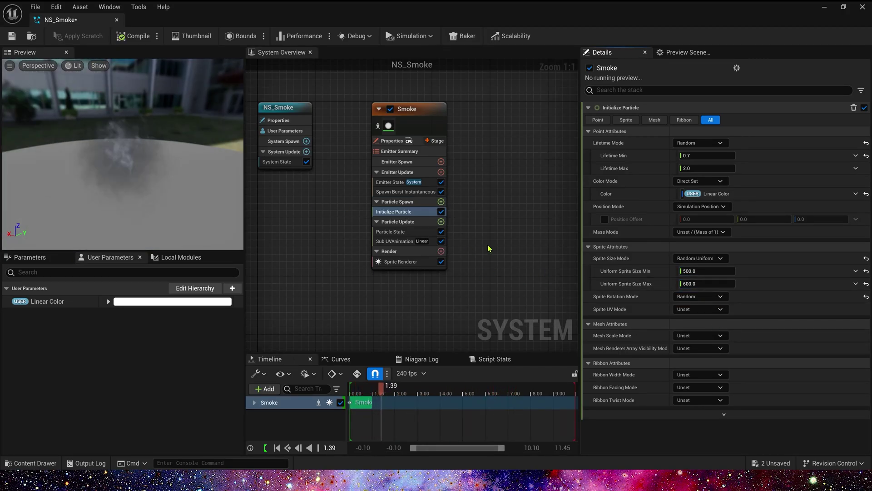
Add a Shape Location module: Cylinder, height 0, radius 50, Surface Only enabled
{"action": "left_click", "coordinate": [441, 201]}
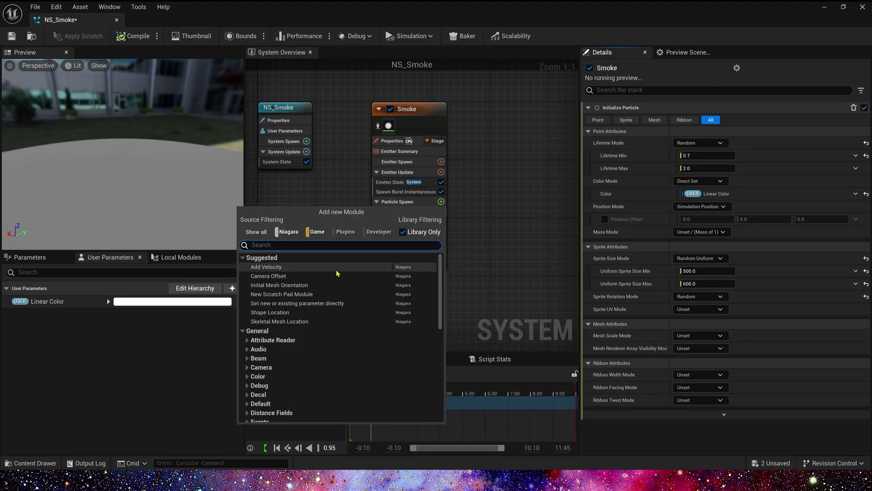
{"action": "left_click", "coordinate": [272, 312]}
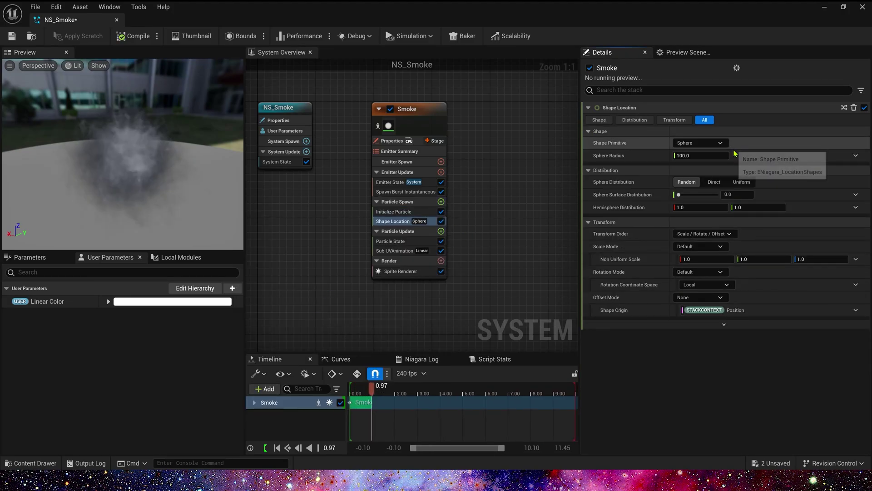
{"action": "left_click", "coordinate": [720, 143]}
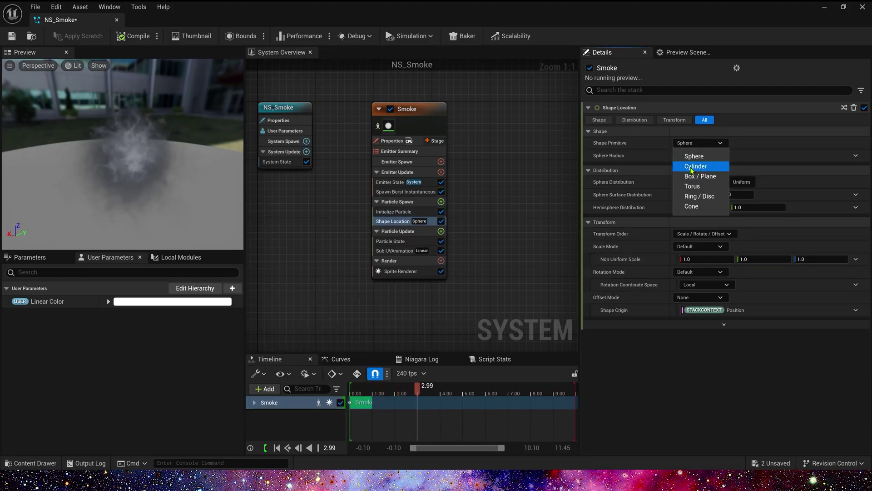
{"action": "left_click", "coordinate": [675, 167]}
{"action": "left_click", "coordinate": [701, 156]}
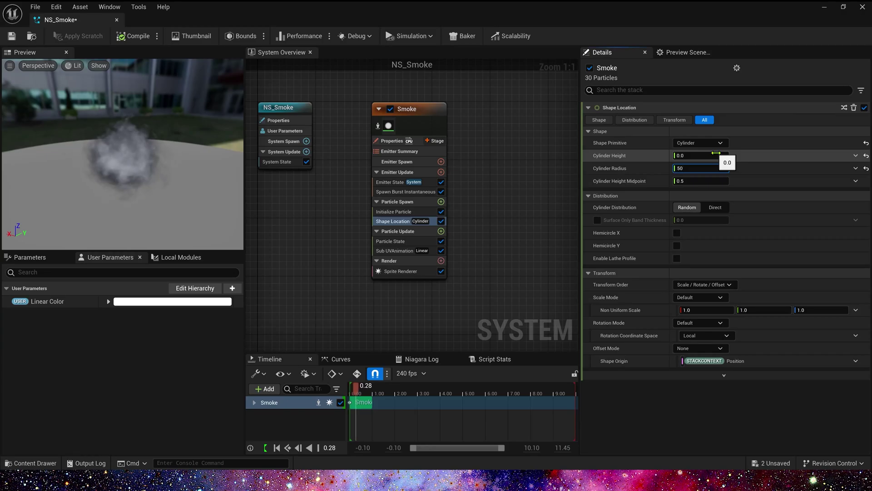
{"action": "left_click", "coordinate": [598, 219]}
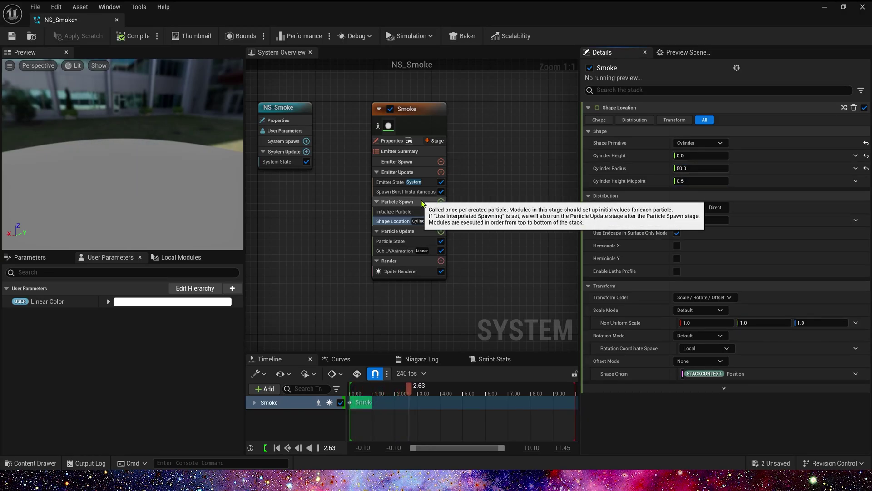
Add an Add Velocity module to Particle Spawn, fix its dependency, and set mode From Point
{"action": "left_click", "coordinate": [441, 202]}
{"action": "type", "text": "add velocity"}
{"action": "left_click", "coordinate": [270, 266]}
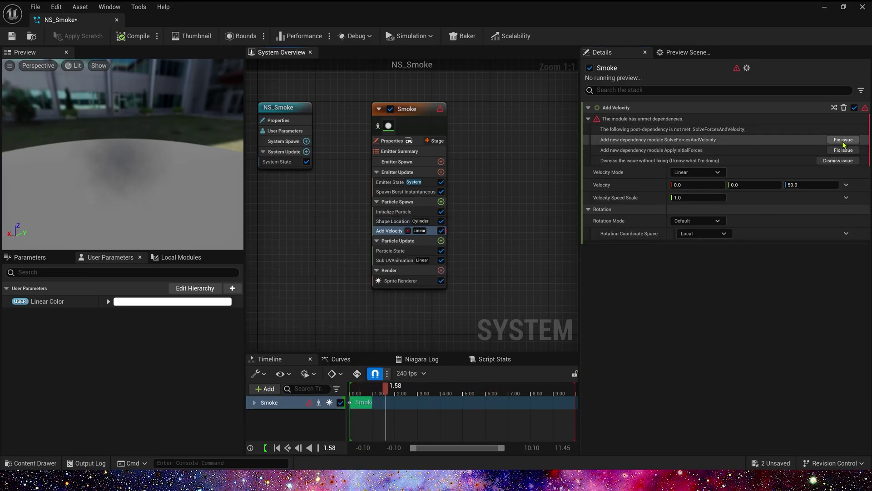
{"action": "left_click", "coordinate": [840, 140]}
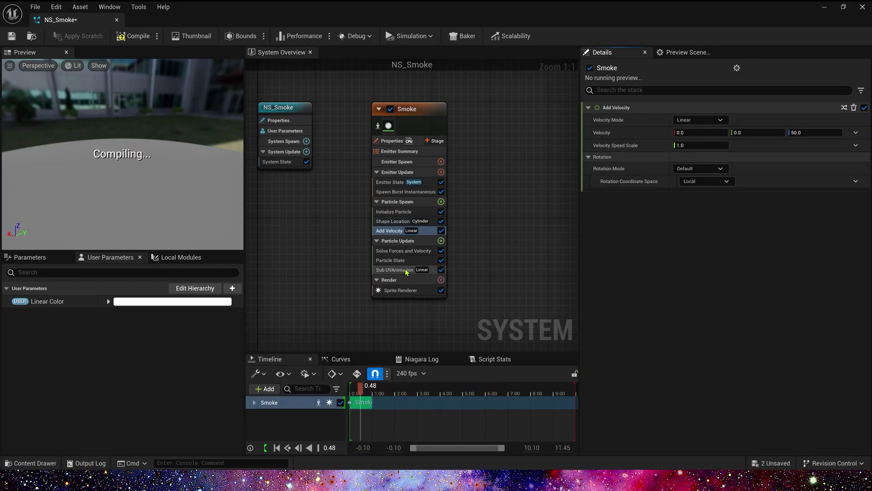
{"action": "left_click", "coordinate": [700, 120]}
{"action": "left_click", "coordinate": [700, 143]}
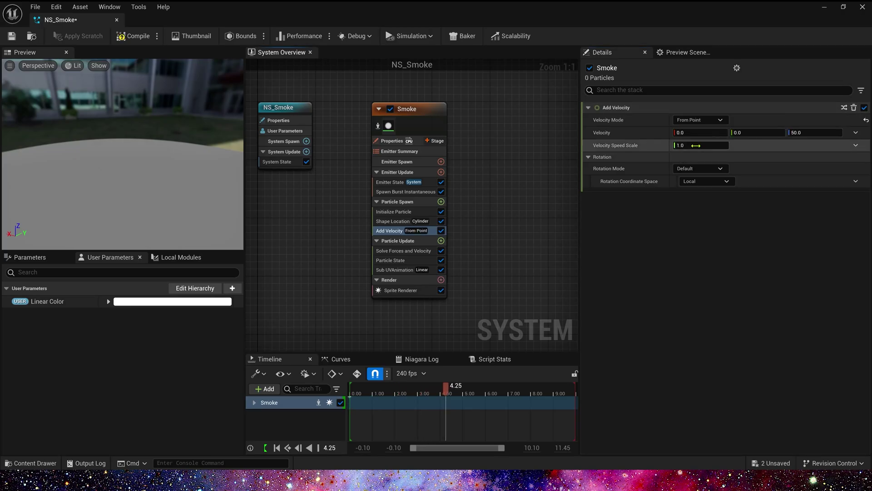
Drive Velocity Speed with a Random Range Float from 600 to 800
{"action": "left_click", "coordinate": [856, 132]}
{"action": "left_click", "coordinate": [845, 136]}
{"action": "type", "text": "ran"}
{"action": "key", "text": "Return"}
{"action": "left_click", "coordinate": [702, 146]}
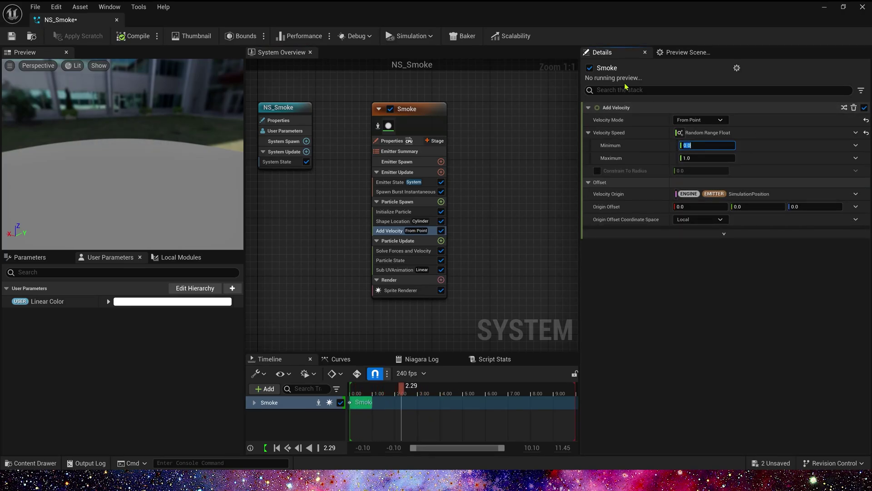
{"action": "type", "text": "600"}
{"action": "key", "text": "Tab"}
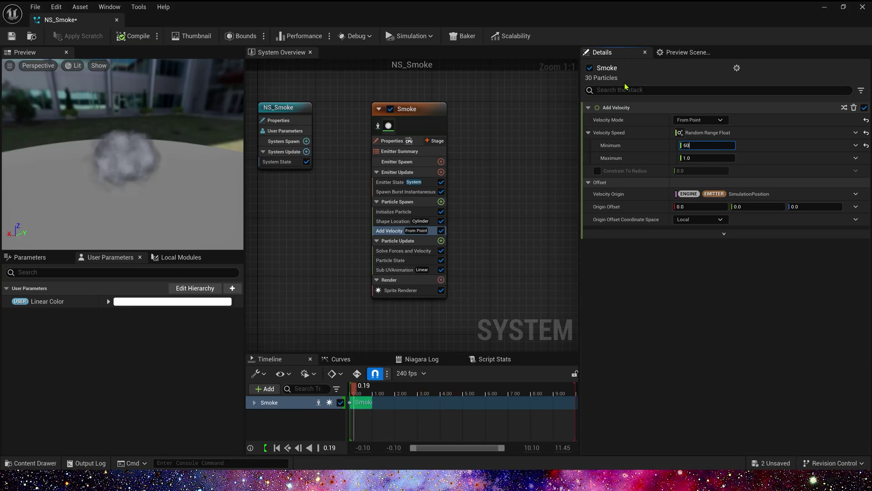
{"action": "type", "text": "800"}
{"action": "key", "text": "Return"}
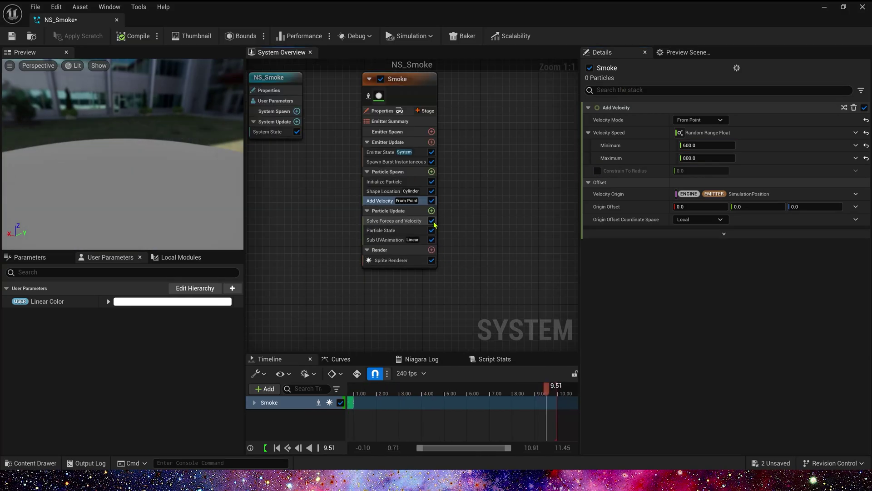
Add a Scale Color module to Particle Update, placed above Particle State
{"action": "left_click", "coordinate": [431, 210]}
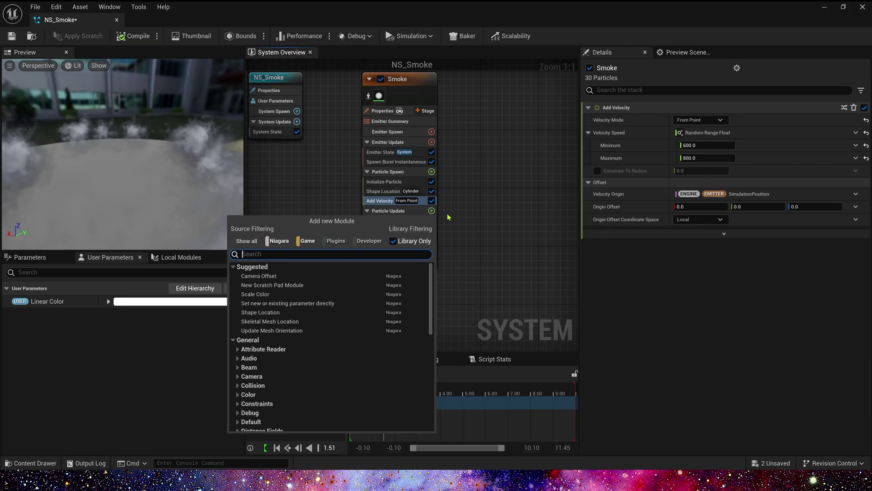
{"action": "left_click", "coordinate": [256, 294]}
{"action": "left_click_drag", "start_coordinate": [384, 250], "coordinate": [389, 230]}
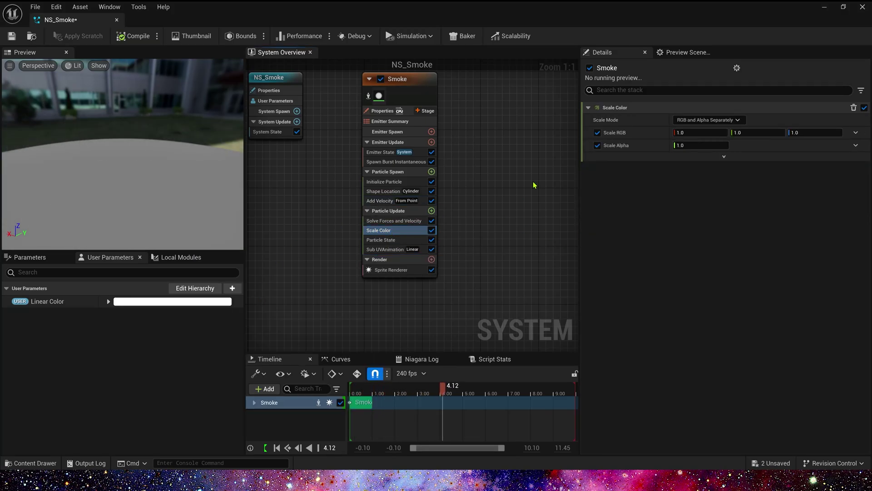
Drive Scale RGB and Scale Alpha with the same ramp-down Float from Curve
{"action": "left_click", "coordinate": [855, 132]}
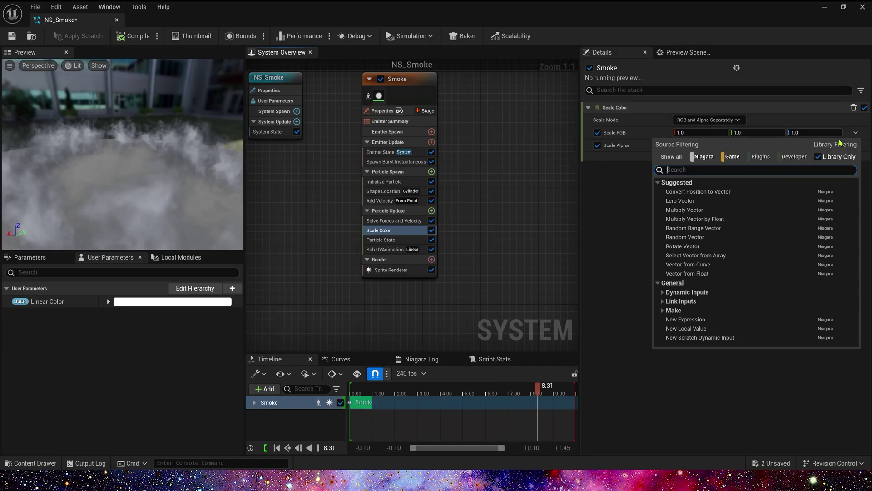
{"action": "left_click", "coordinate": [688, 273]}
{"action": "left_click", "coordinate": [856, 146]}
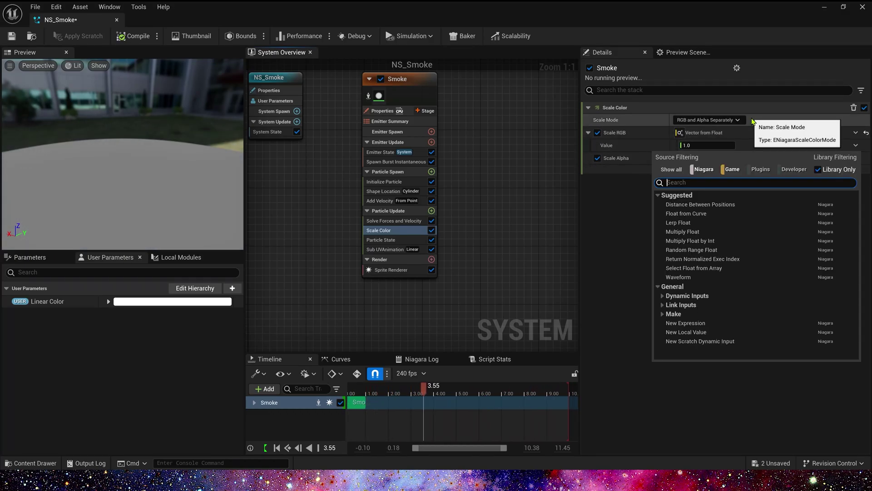
{"action": "type", "text": "cur"}
{"action": "key", "text": "Return"}
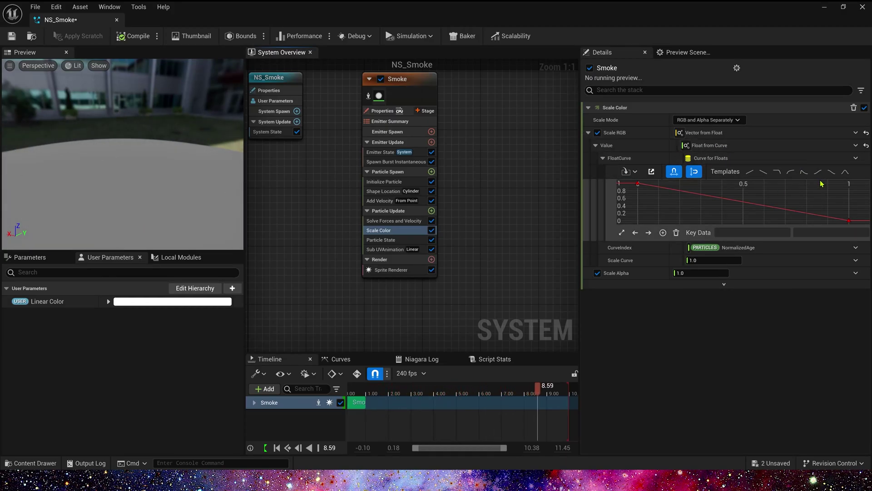
{"action": "left_click", "coordinate": [831, 172]}
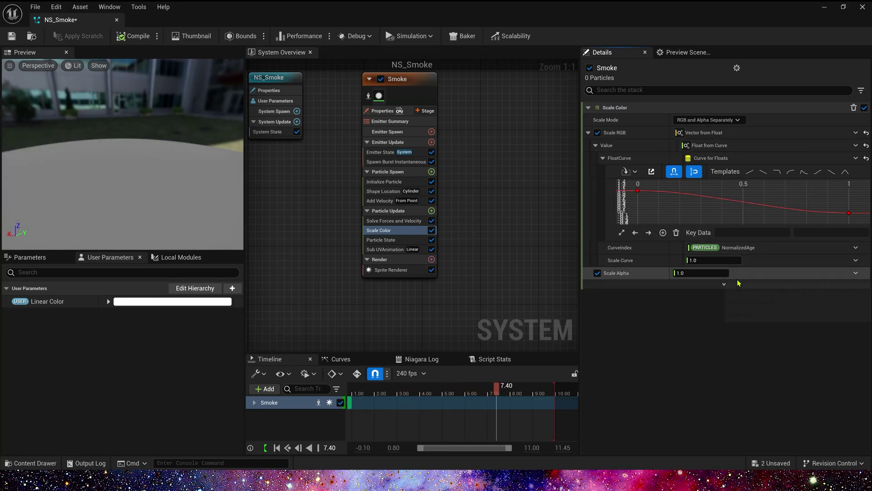
{"action": "left_click", "coordinate": [763, 275]}
{"action": "key", "text": "ctrl+v"}
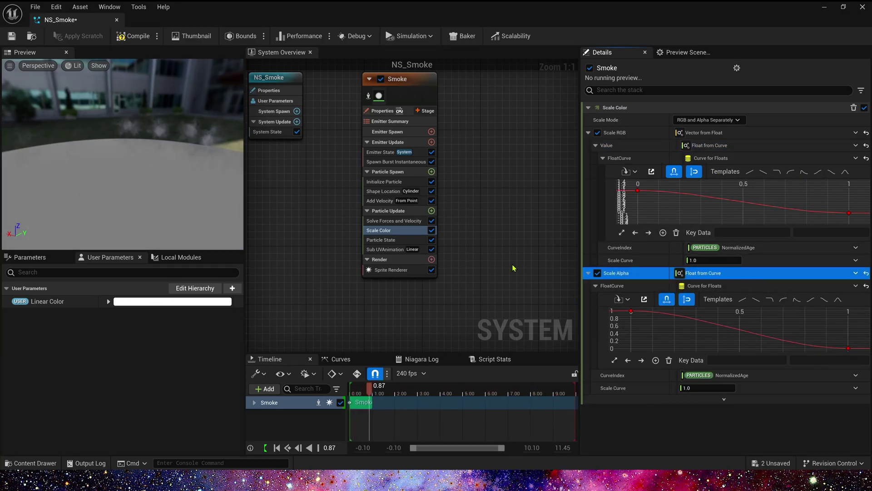
{"action": "left_click_drag", "start_coordinate": [155, 151], "coordinate": [150, 151]}
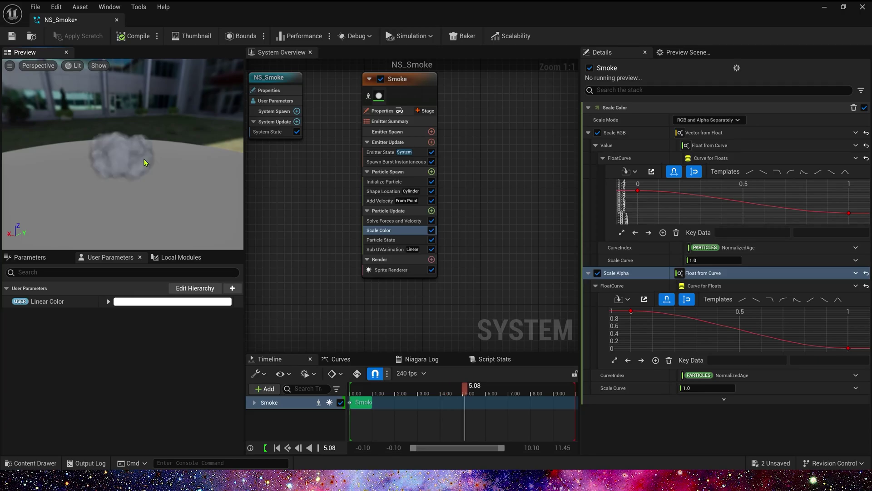
Add Scale Sprite Size to Particle Update with the curve's starting key at 0.5
{"action": "left_click", "coordinate": [431, 211]}
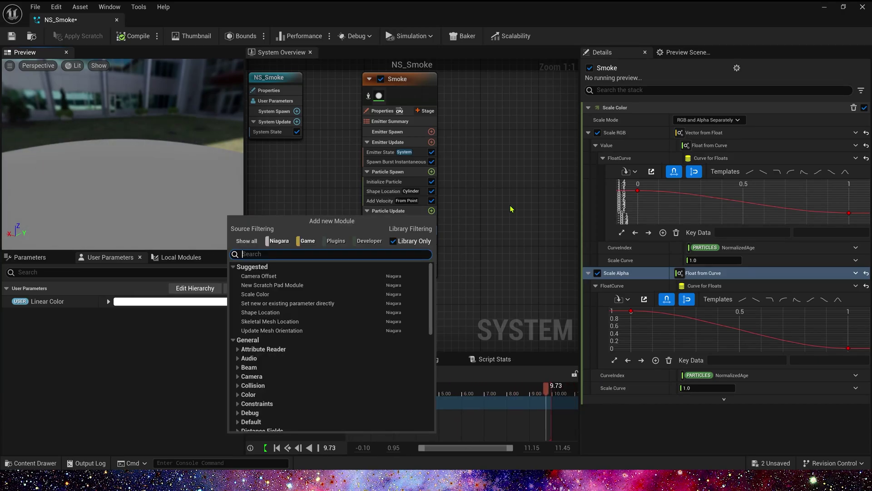
{"action": "type", "text": "size"}
{"action": "left_click", "coordinate": [374, 350]}
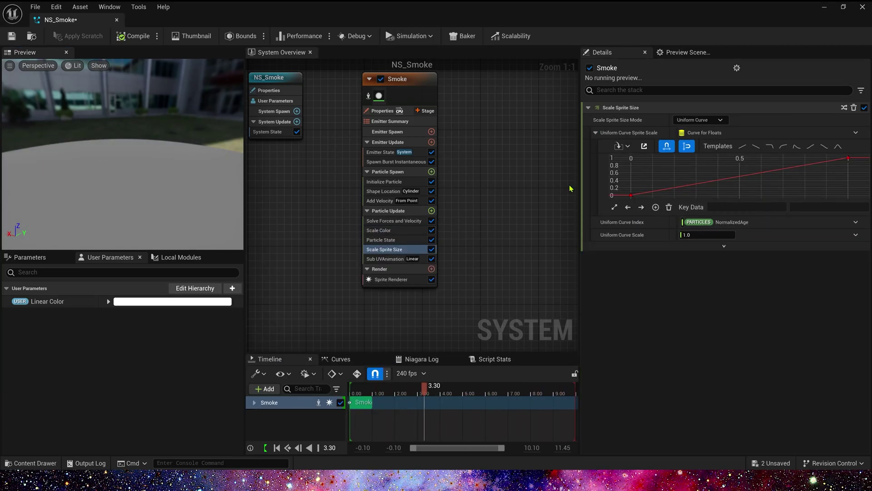
{"action": "left_click", "coordinate": [631, 195]}
{"action": "left_click", "coordinate": [828, 207]}
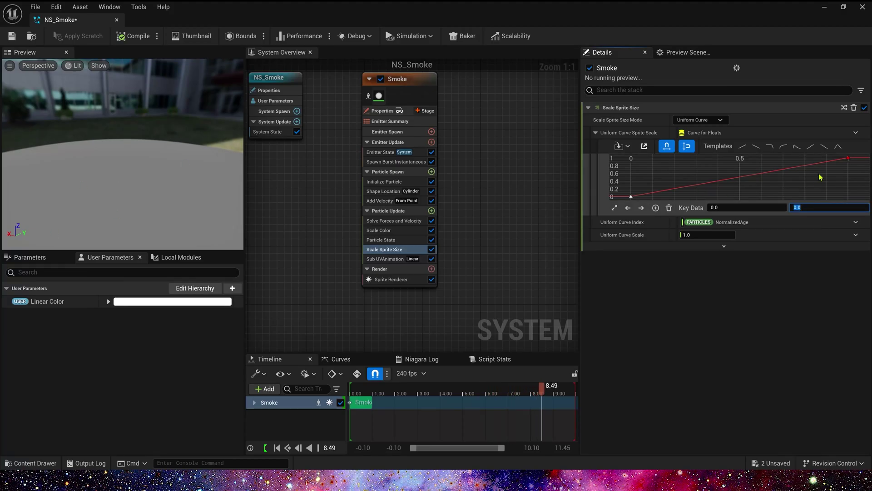
{"action": "type", "text": ".5"}
{"action": "key", "text": "Return"}
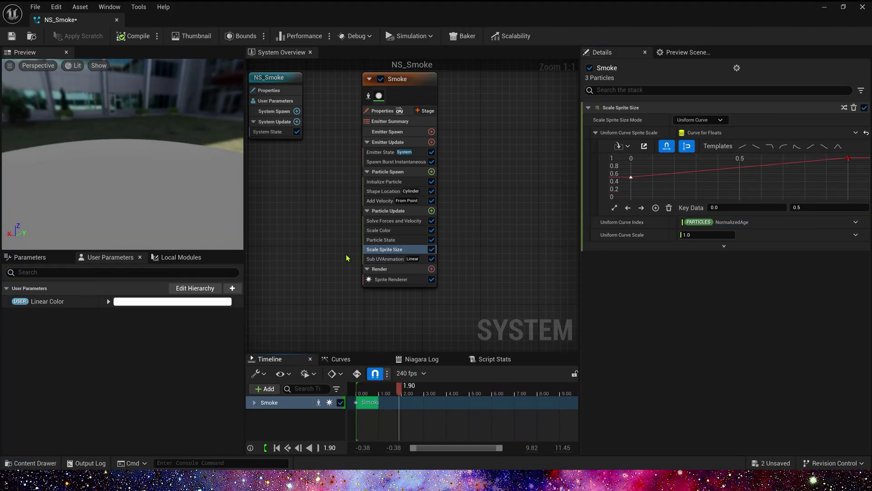
Add Sprite Rotation Rate as a random range -100 to 100; move Solve Forces and Velocity lower
{"action": "left_click", "coordinate": [431, 212]}
{"action": "type", "text": "sp"}
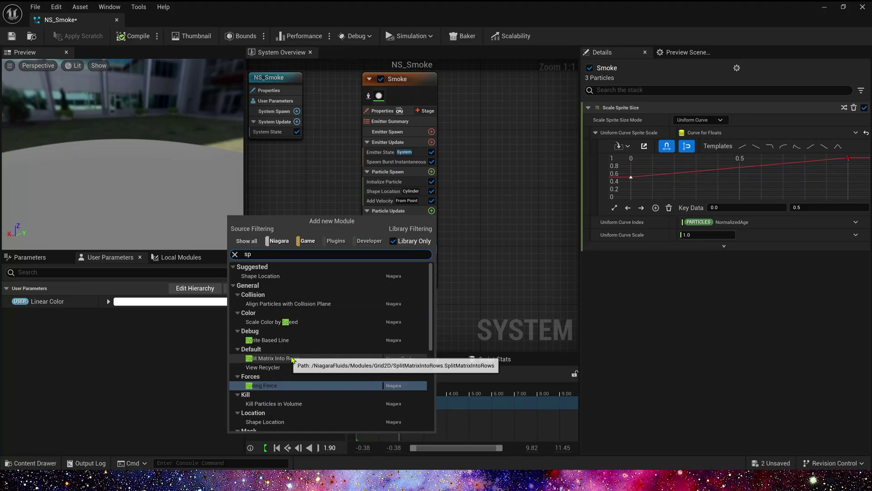
{"action": "type", "text": "rot"}
{"action": "key", "text": "BackSpace"}
{"action": "key", "text": "BackSpace"}
{"action": "key", "text": "BackSpace"}
{"action": "key", "text": "BackSpace"}
{"action": "key", "text": "BackSpace"}
{"action": "type", "text": "rota"}
{"action": "left_click", "coordinate": [308, 389]}
{"action": "left_click", "coordinate": [855, 119]}
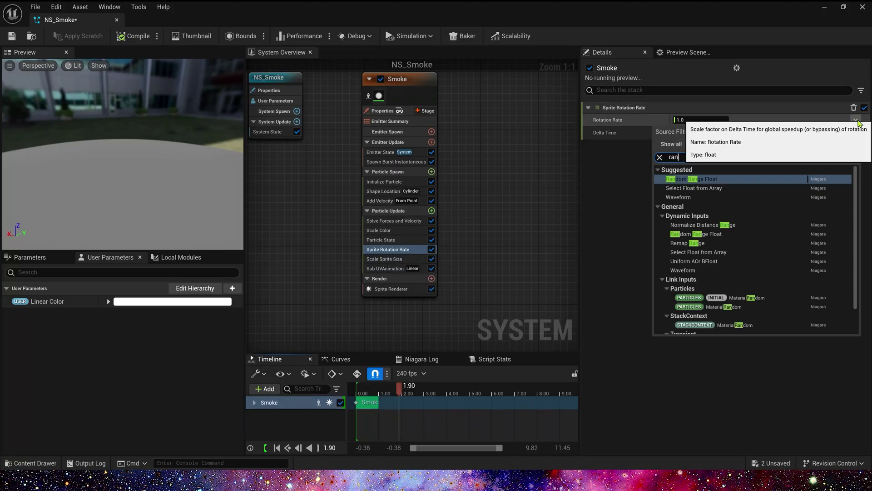
{"action": "left_click", "coordinate": [690, 181]}
{"action": "left_click", "coordinate": [703, 132]}
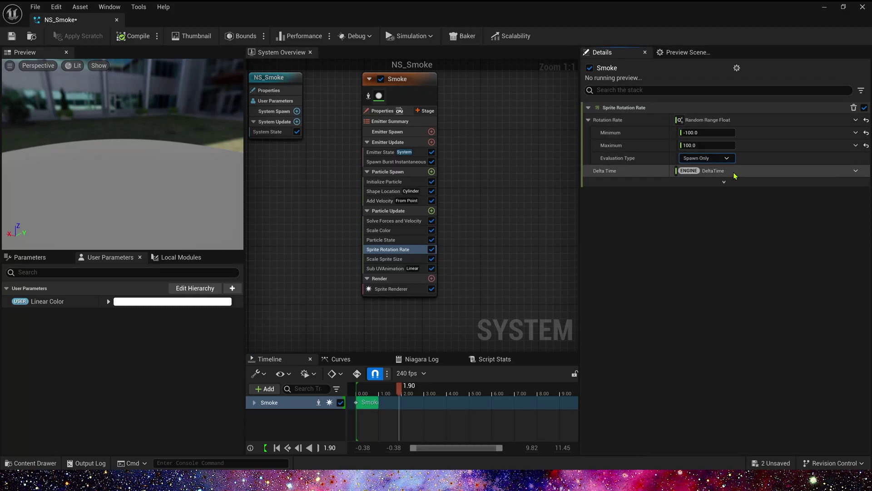
{"action": "left_click_drag", "start_coordinate": [394, 222], "coordinate": [403, 237]}
Reorder the Particle Update modules and add a Drag module
{"action": "left_click_drag", "start_coordinate": [386, 221], "coordinate": [390, 233]}
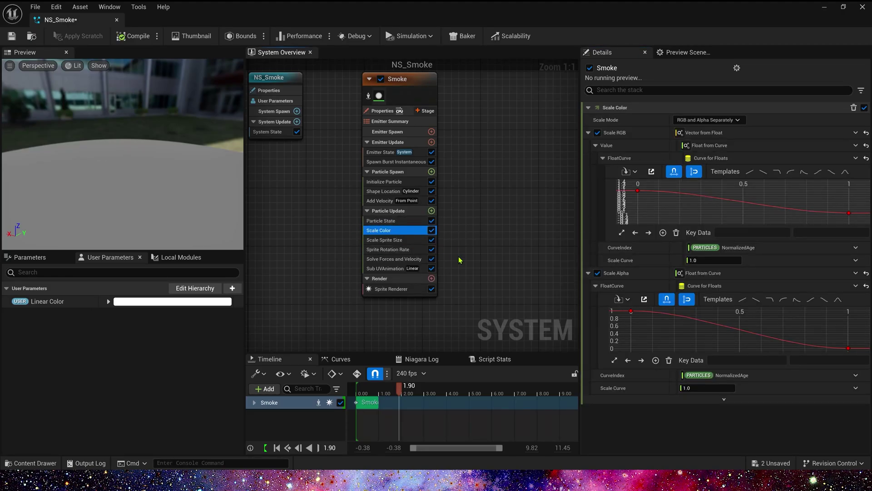
{"action": "left_click", "coordinate": [431, 211]}
{"action": "type", "text": "drag"}
{"action": "left_click", "coordinate": [292, 302]}
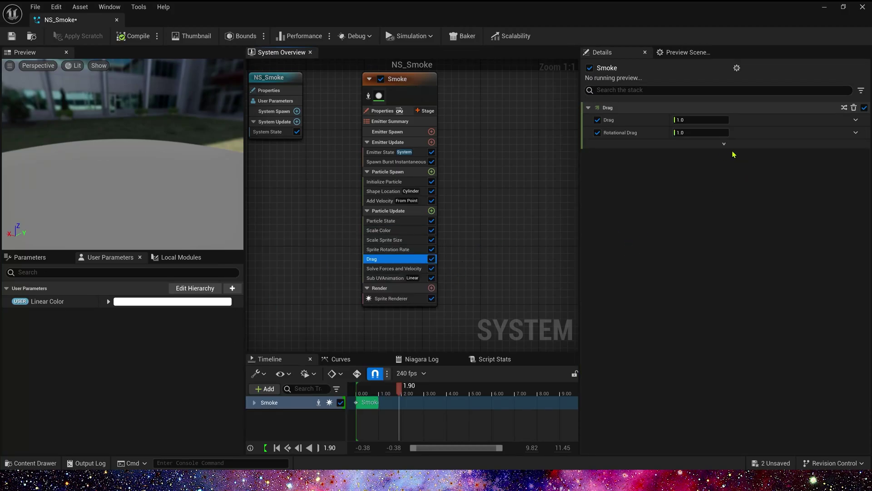
Set Drag to a Random Range Float of 2 to 4 and save NS_Smoke
{"action": "left_click", "coordinate": [856, 120]}
{"action": "type", "text": "rand"}
{"action": "left_click", "coordinate": [715, 179]}
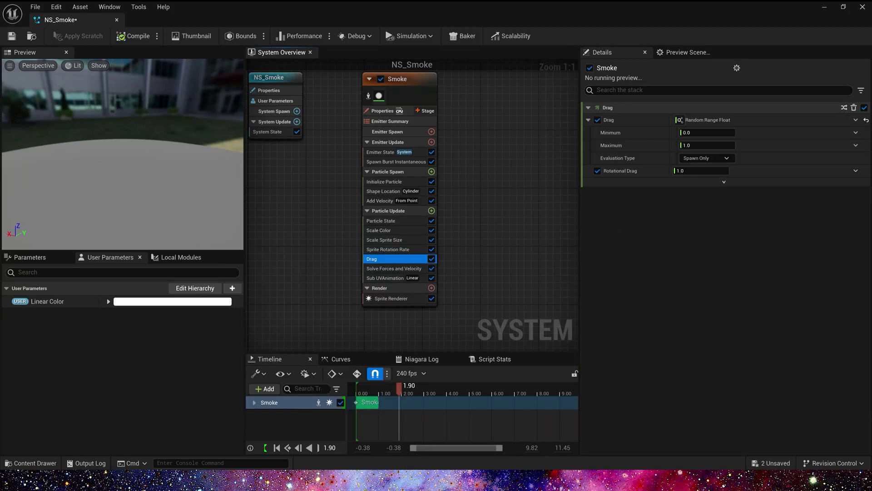
{"action": "left_click", "coordinate": [691, 133]}
{"action": "type", "text": "4"}
{"action": "key", "text": "Return"}
{"action": "left_click", "coordinate": [353, 390]}
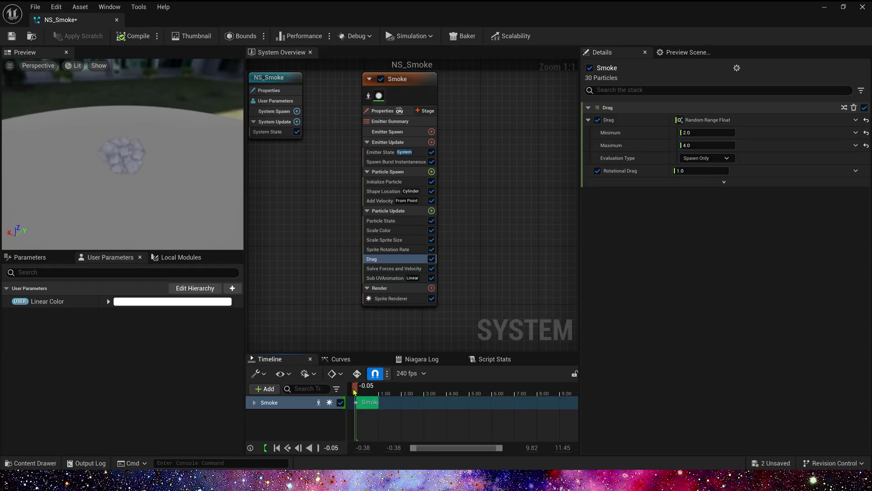
{"action": "key", "text": "ctrl+s"}
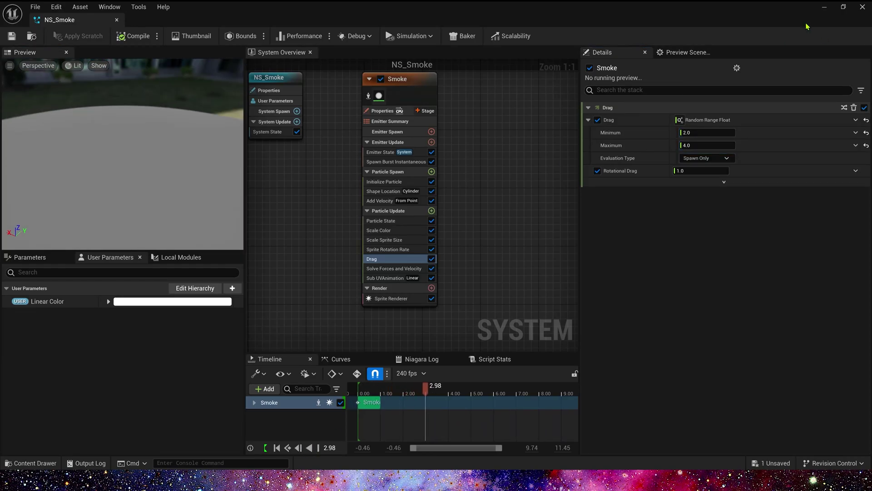
Place NS_Smoke into the night level and pull the camera back to view it
{"action": "left_click", "coordinate": [827, 9]}
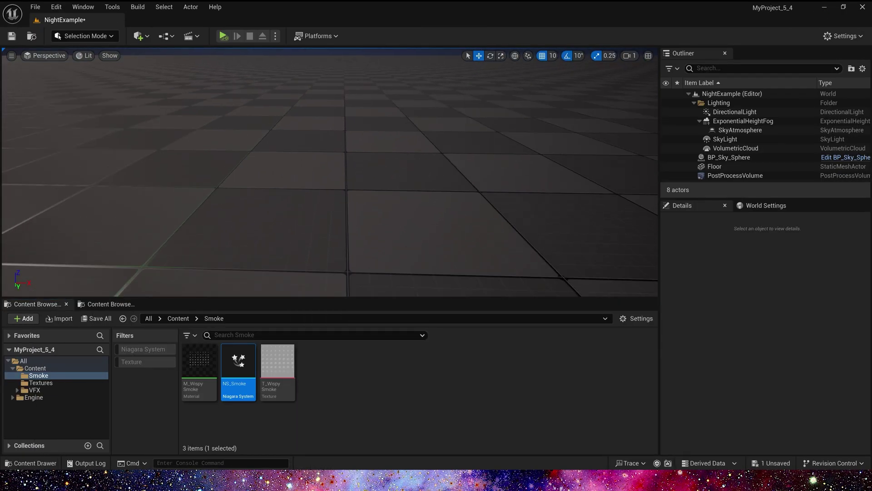
{"action": "left_click_drag", "start_coordinate": [325, 178], "coordinate": [325, 179]}
{"action": "key", "text": "s"}
{"action": "right_click_drag", "start_coordinate": [524, 238], "coordinate": [524, 216]}
{"action": "right_click_drag", "start_coordinate": [454, 204], "coordinate": [447, 181]}
{"action": "scroll", "coordinate": [739, 380], "scroll_direction": "down", "scroll_amount": 2}
Set the actor's Linear Color user parameter RGB channels to 0 (black)
{"action": "left_click", "coordinate": [738, 378]}
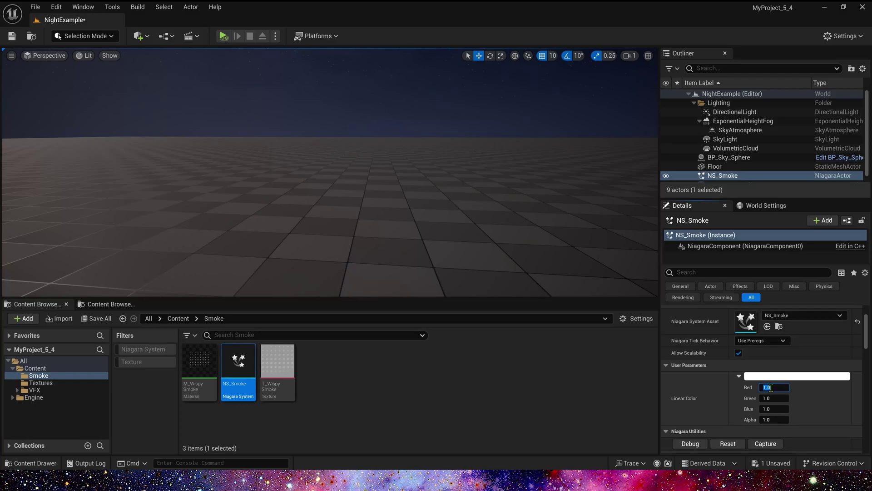
{"action": "type", "text": "0"}
{"action": "key", "text": "Tab"}
{"action": "type", "text": "0"}
{"action": "key", "text": "Tab"}
{"action": "type", "text": "0"}
{"action": "key", "text": "Tab"}
Replay the smoke burst with Reset and frame the smoke actor in the viewport
{"action": "mouse_move", "coordinate": [545, 236]}
{"action": "right_mouse_down"}
{"action": "mouse_move", "coordinate": [549, 251]}
{"action": "mouse_move", "coordinate": [545, 239]}
{"action": "right_mouse_up"}
{"action": "key", "text": "g"}
{"action": "left_click", "coordinate": [729, 443]}
{"action": "key", "text": "g"}
{"action": "left_click", "coordinate": [725, 444]}
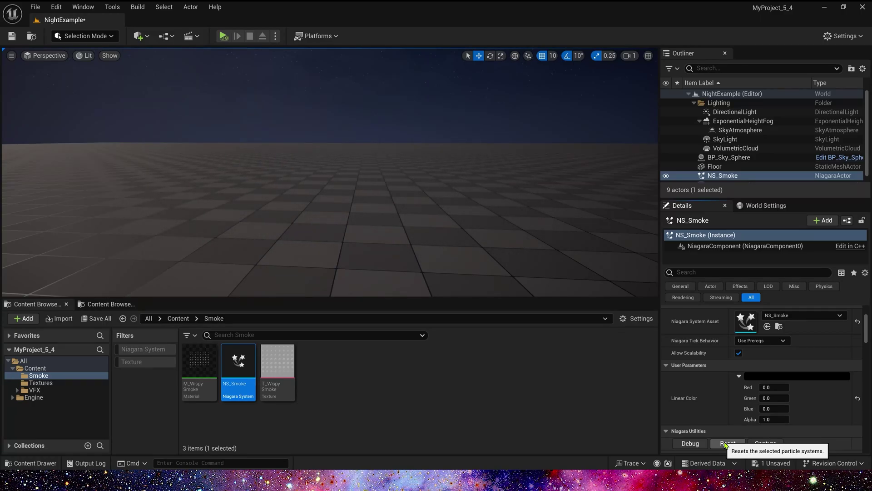
{"action": "key", "text": "f"}
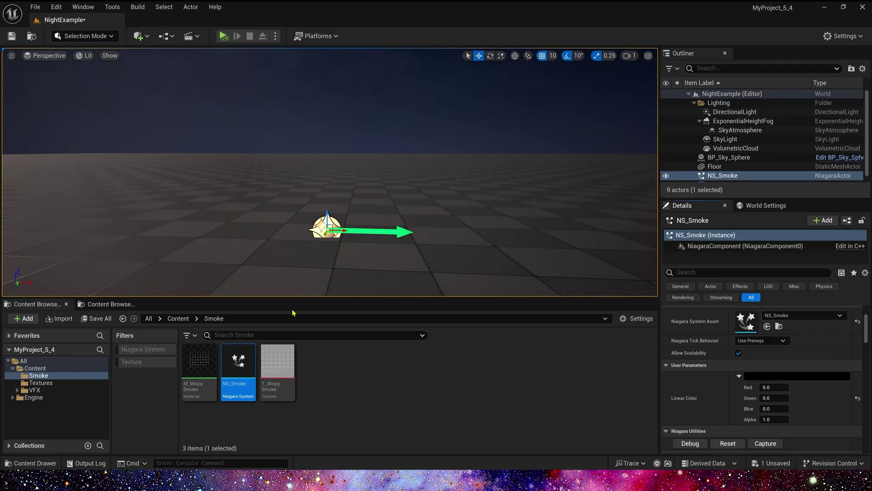
In NS_Smoke's Initialize Particle, enable Position Offset with Z set to -30
{"action": "double_click", "coordinate": [238, 363]}
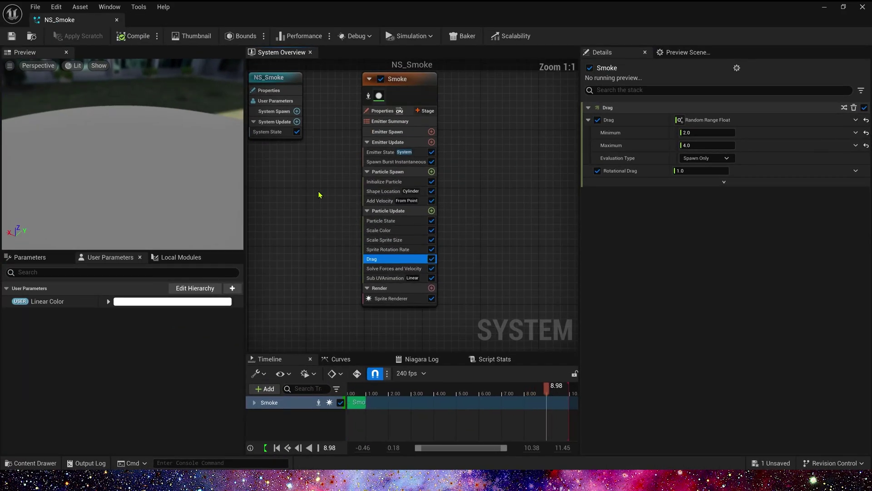
{"action": "left_click", "coordinate": [386, 182]}
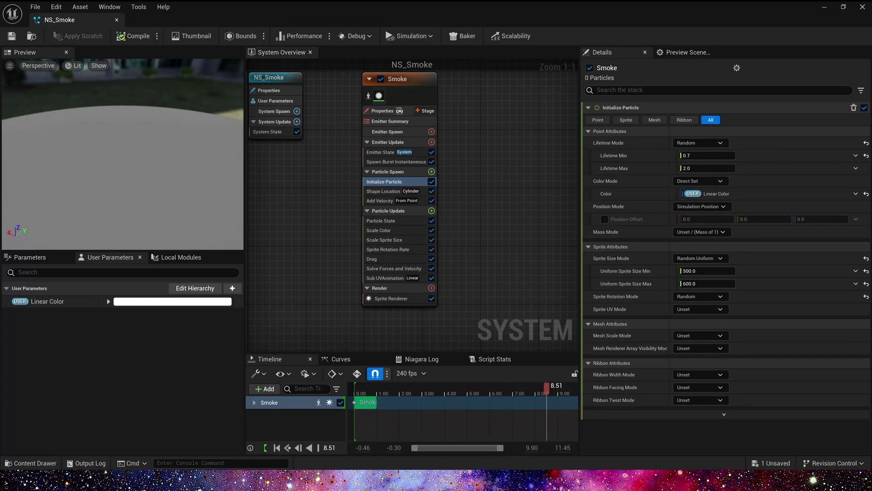
{"action": "left_click", "coordinate": [604, 218]}
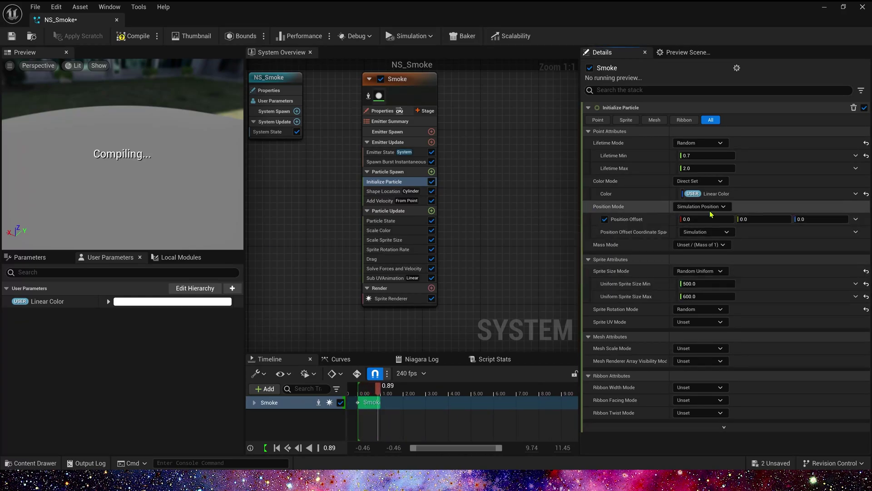
{"action": "left_click", "coordinate": [795, 219]}
{"action": "type", "text": "-30"}
{"action": "key", "text": "Tab"}
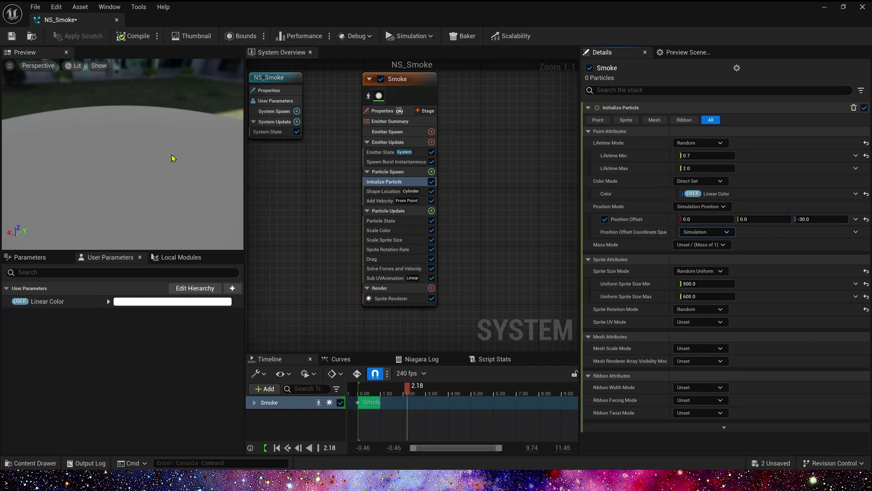
{"action": "left_click_drag", "start_coordinate": [168, 190], "coordinate": [128, 178]}
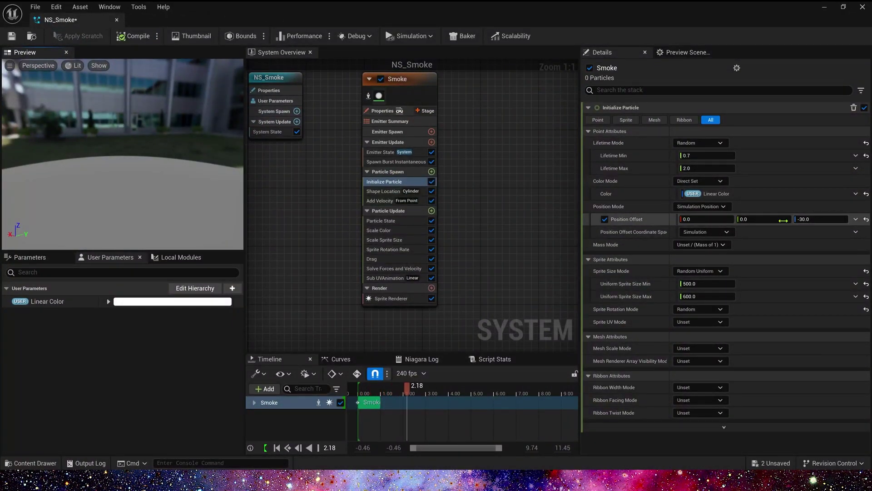
Set the Add Velocity Origin Offset Z to -30 and scrub through the burst
{"action": "left_click", "coordinate": [382, 201]}
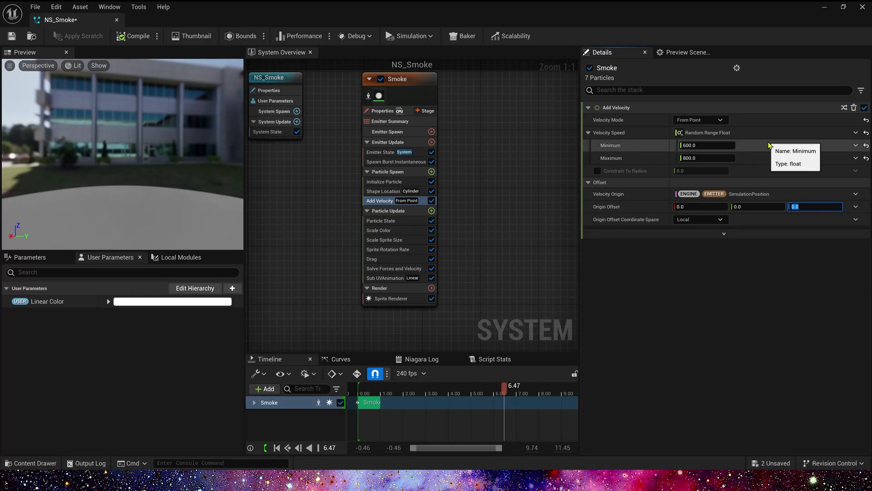
{"action": "type", "text": "0"}
{"action": "key", "text": "Return"}
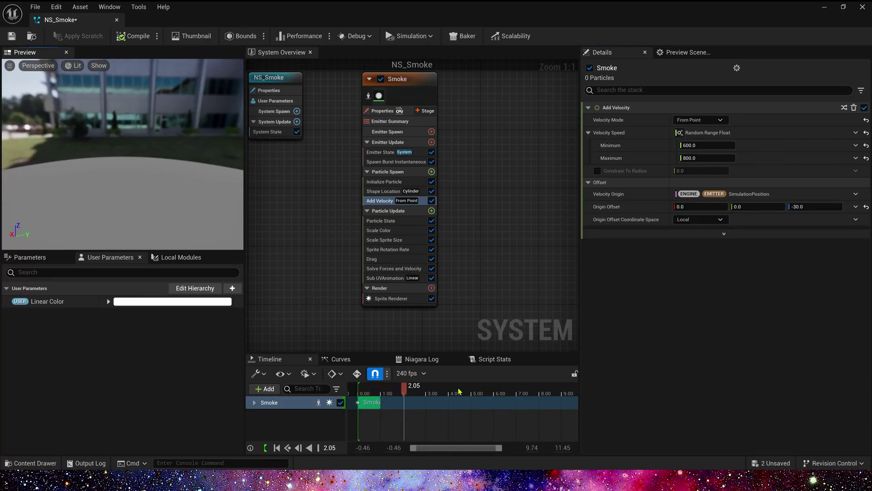
{"action": "mouse_move", "coordinate": [361, 391]}
{"action": "left_mouse_down"}
{"action": "mouse_move", "coordinate": [379, 396]}
{"action": "mouse_move", "coordinate": [359, 397]}
{"action": "left_mouse_up"}
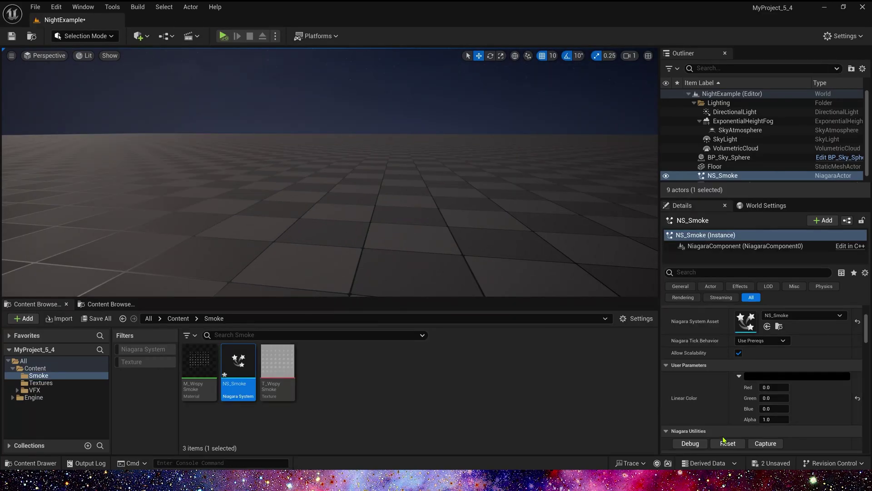
Replay the smoke burst three times, then select NS_Smoke's Scale Sprite Size module
{"action": "left_click", "coordinate": [725, 443]}
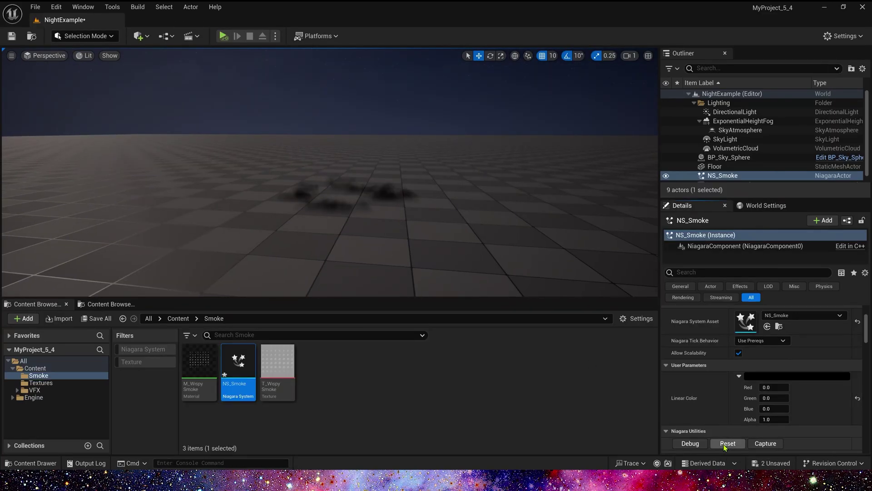
{"action": "left_click", "coordinate": [725, 444]}
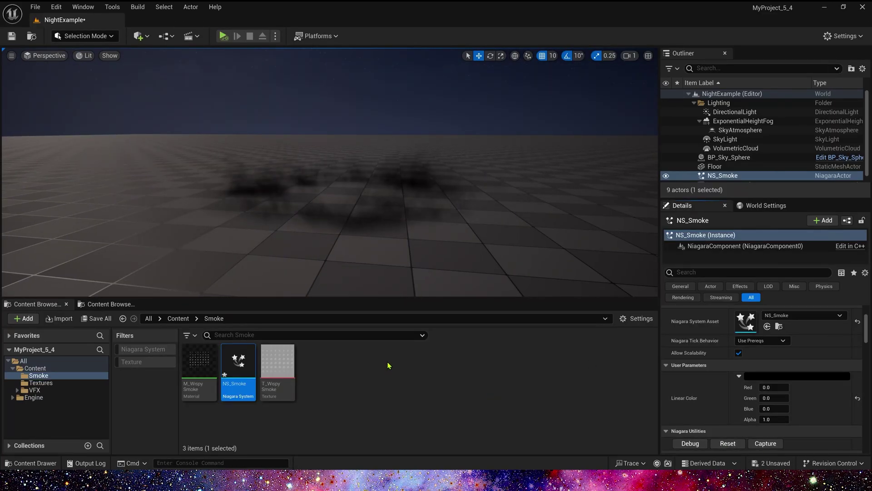
{"action": "left_click", "coordinate": [726, 443]}
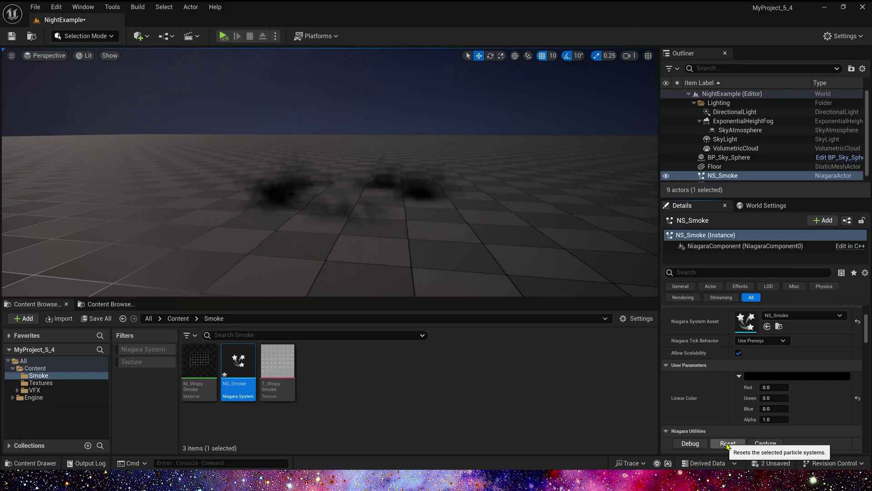
{"action": "right_click_drag", "start_coordinate": [401, 238], "coordinate": [400, 233]}
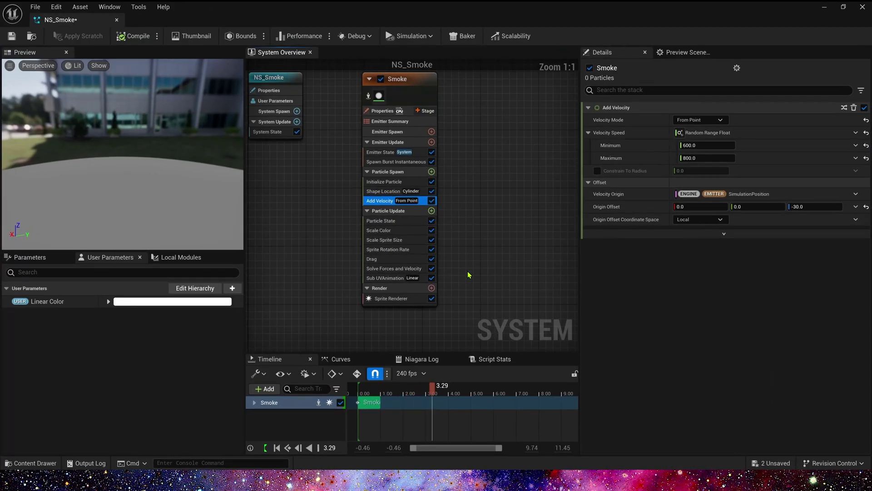
{"action": "left_click", "coordinate": [402, 240]}
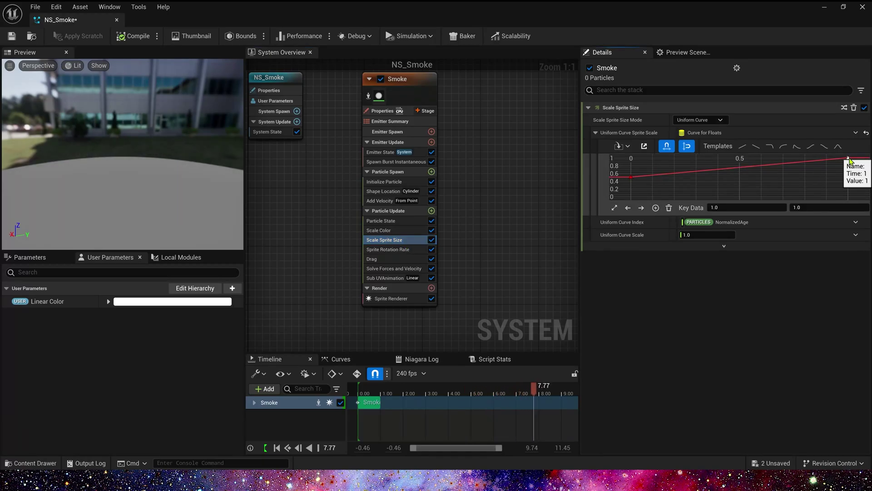
Change the Scale Sprite Size end key to 0.75 and replay the smoke in the level
{"action": "left_click", "coordinate": [813, 207]}
{"action": "type", "text": ".75"}
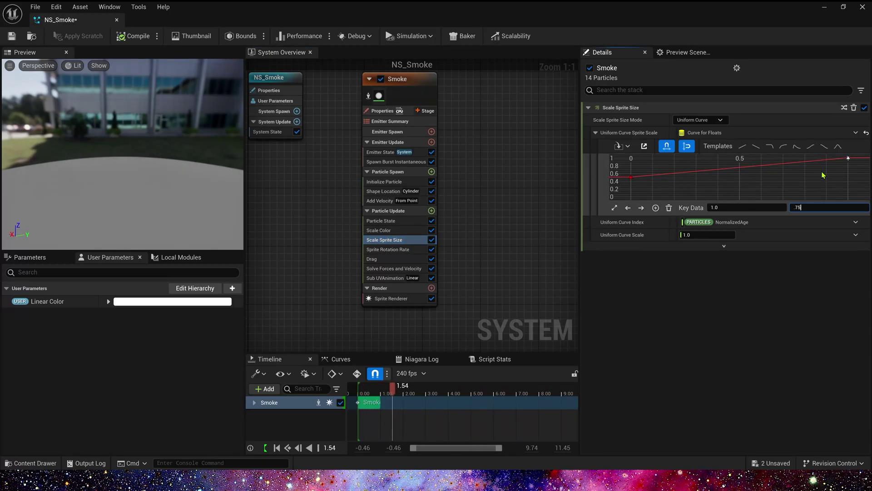
{"action": "key", "text": "Return"}
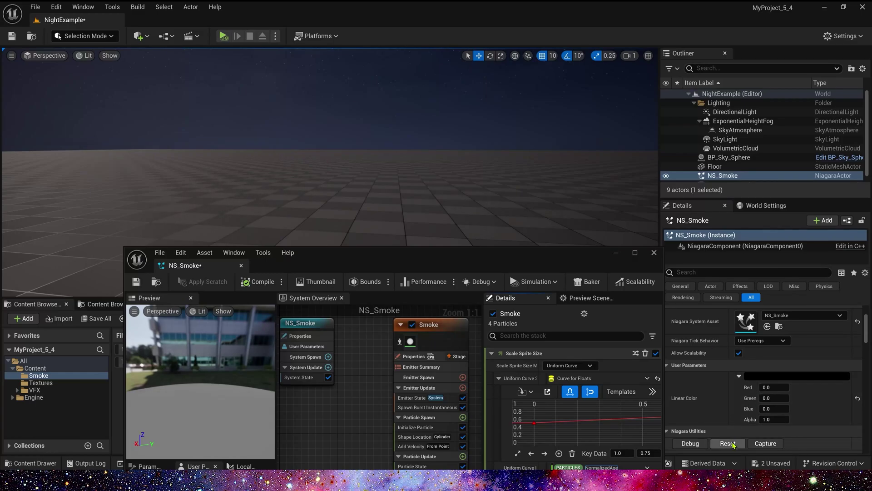
{"action": "left_click", "coordinate": [733, 444]}
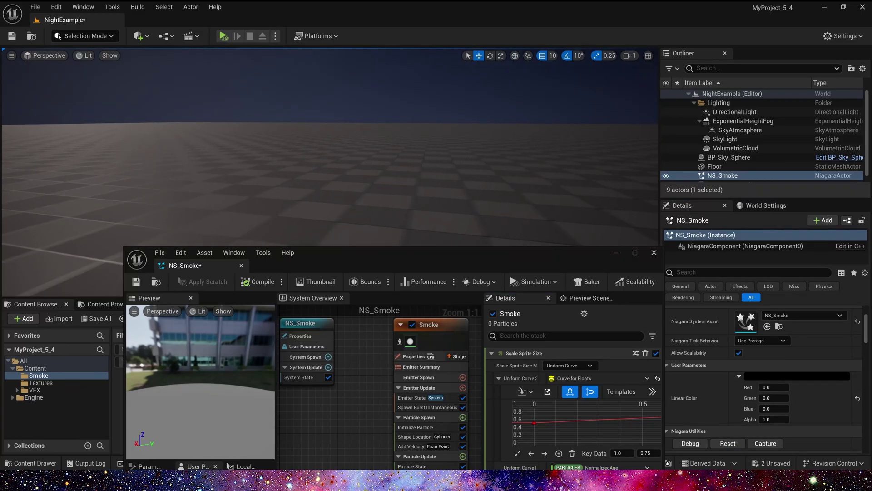
{"action": "left_click", "coordinate": [722, 445]}
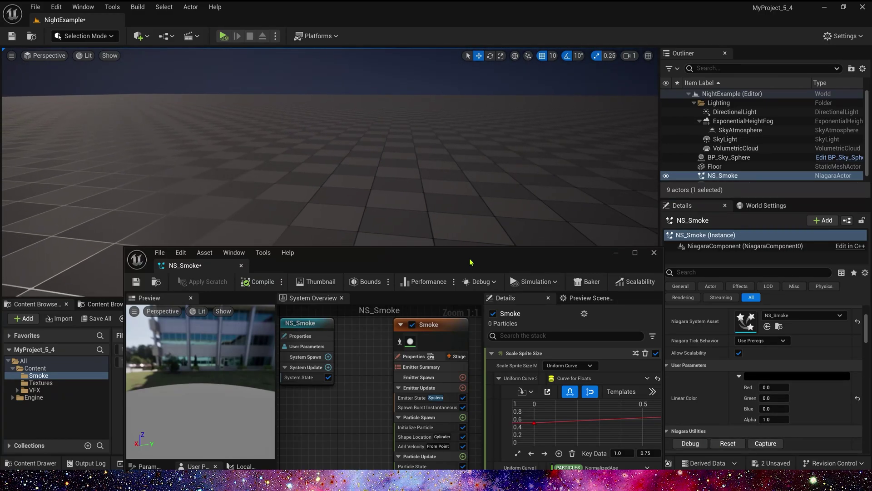
Turn the smoke grey by setting Linear Color red, green and blue to 0.3
{"action": "left_click_drag", "start_coordinate": [471, 262], "coordinate": [432, 319]}
{"action": "left_click", "coordinate": [728, 443]}
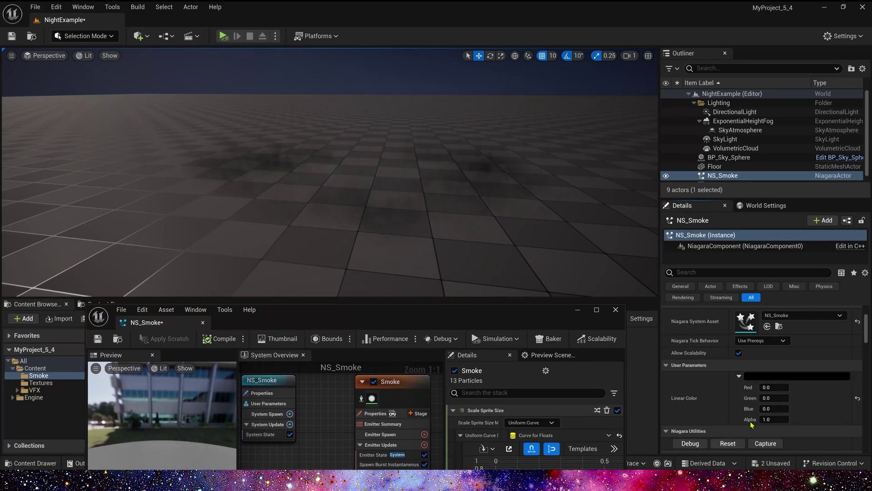
{"action": "left_click", "coordinate": [767, 387]}
{"action": "type", "text": "0.3"}
{"action": "key", "text": "Tab"}
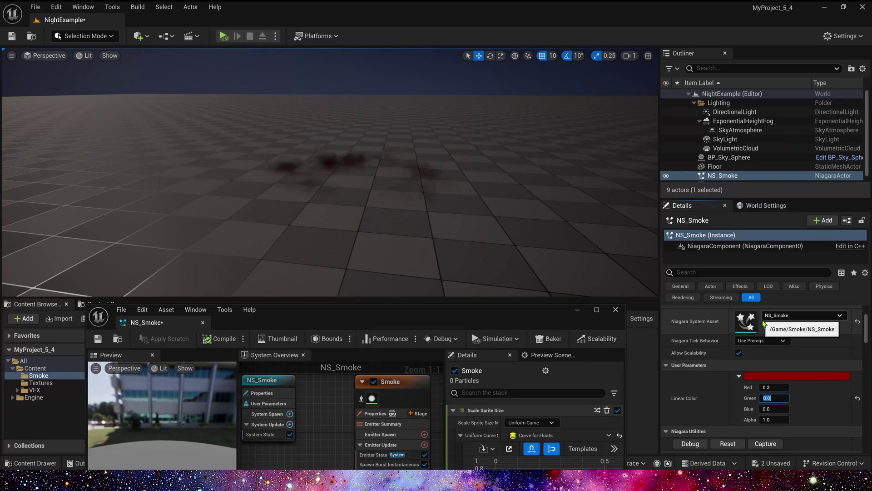
{"action": "type", "text": "0.3"}
{"action": "key", "text": "Tab"}
{"action": "type", "text": "0.3"}
{"action": "key", "text": "Tab"}
Frame the smoke in the level and replay the grey burst several times
{"action": "mouse_move", "coordinate": [429, 140]}
{"action": "right_mouse_down"}
{"action": "mouse_move", "coordinate": [443, 132]}
{"action": "mouse_move", "coordinate": [431, 131]}
{"action": "right_mouse_up"}
{"action": "left_click", "coordinate": [726, 447]}
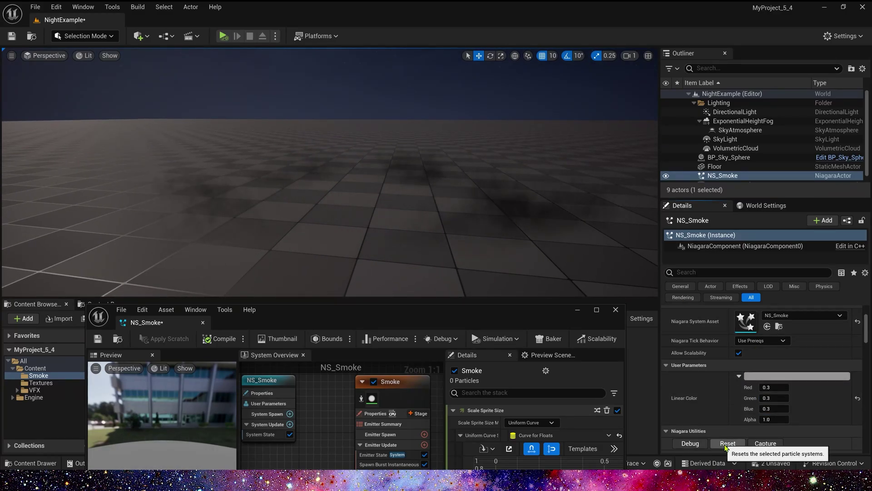
{"action": "left_click", "coordinate": [724, 447]}
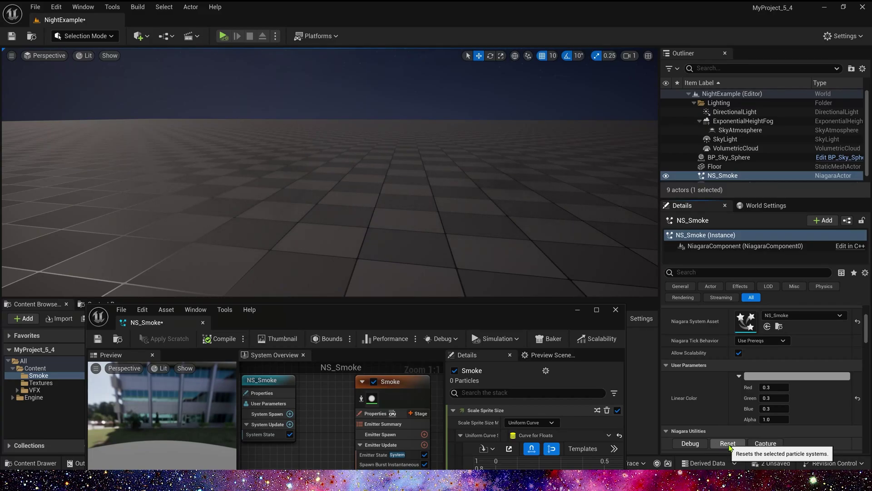
{"action": "left_click", "coordinate": [729, 447]}
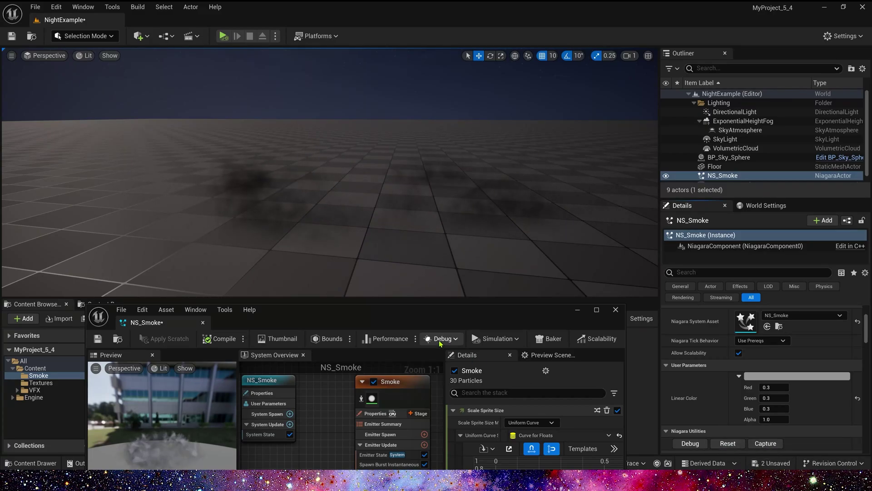
{"action": "left_click", "coordinate": [728, 445]}
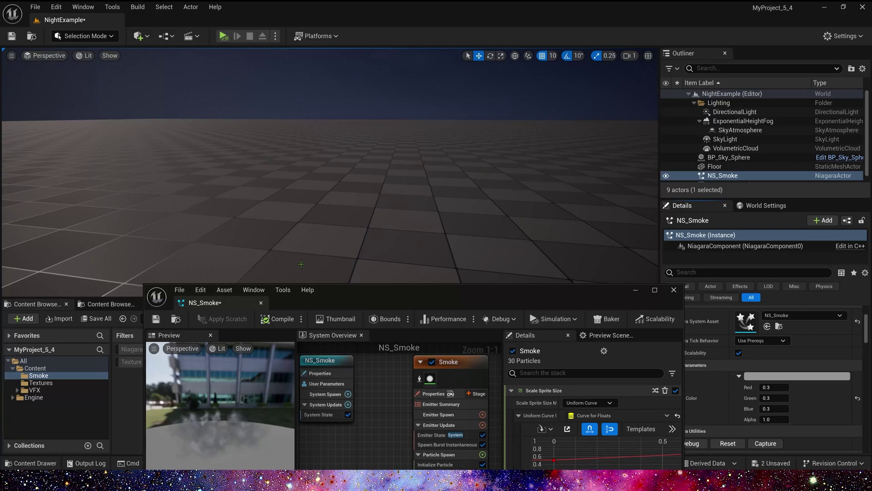
Set the Sub UVAnimation module's SubUV Animation Mode to Curve
{"action": "double_click", "coordinate": [400, 309]}
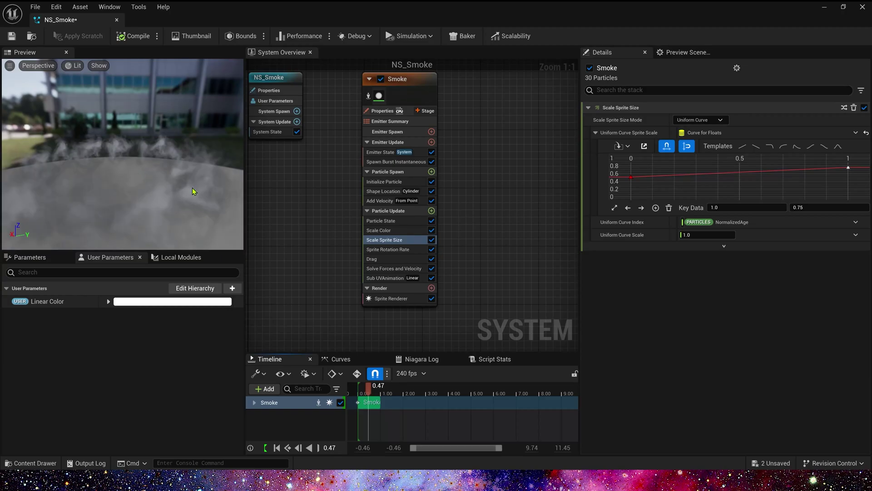
{"action": "left_click", "coordinate": [389, 298]}
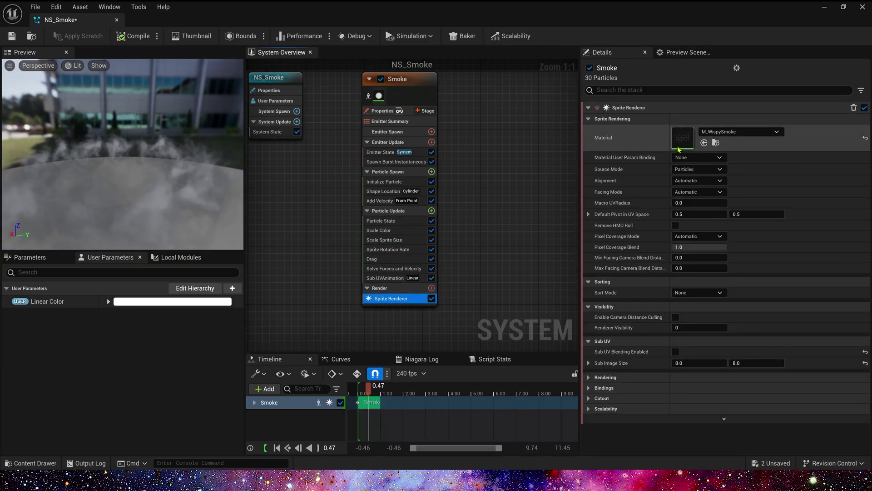
{"action": "left_click", "coordinate": [393, 278]}
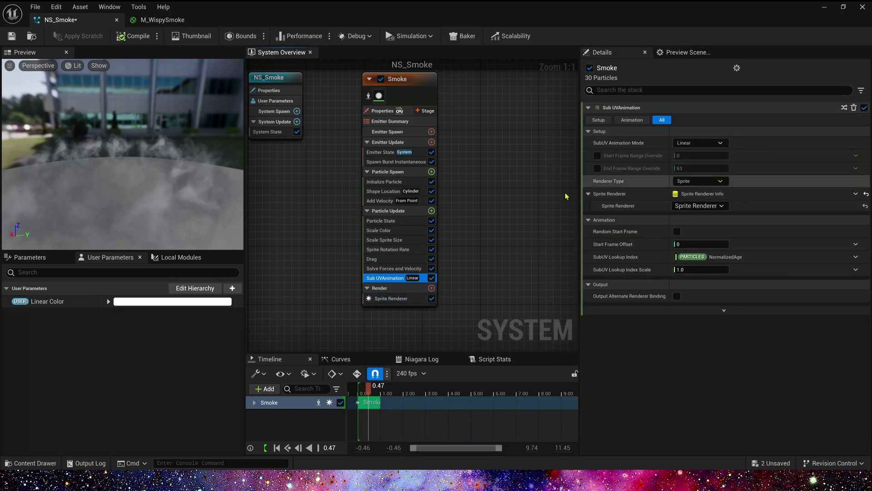
{"action": "left_click", "coordinate": [702, 144]}
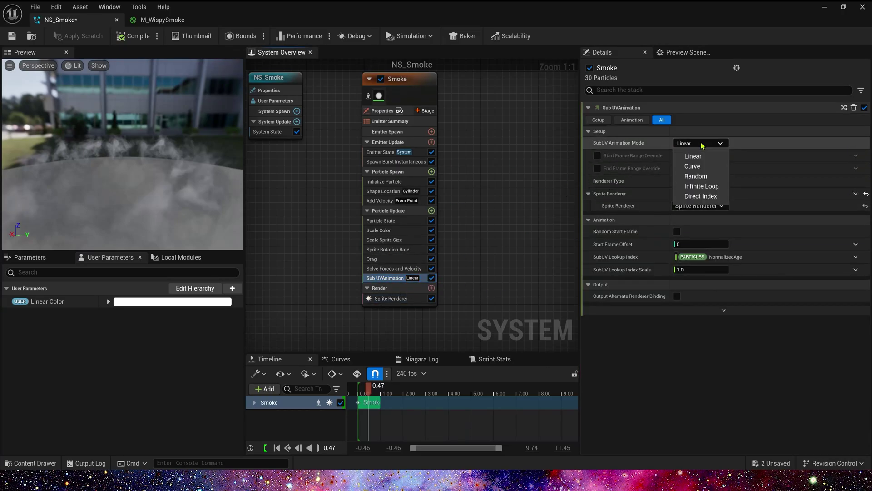
{"action": "left_click", "coordinate": [701, 168]}
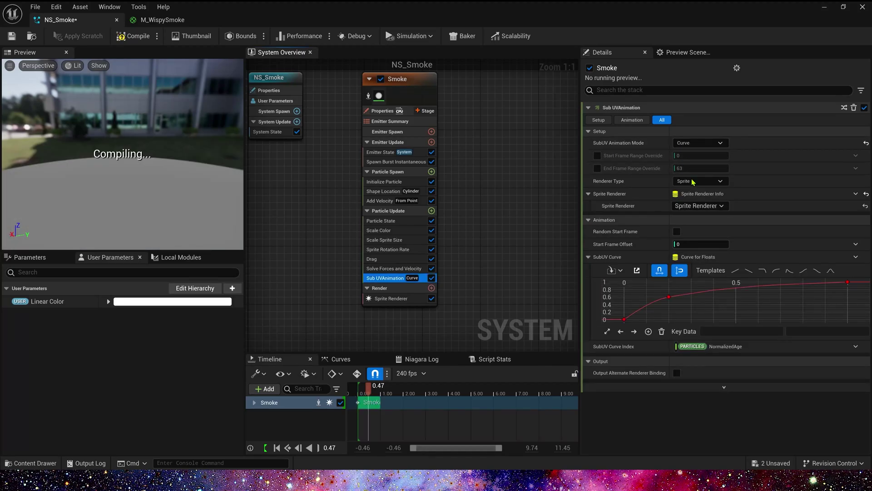
Delete the SubUV curve's middle key and reshape the two remaining keys' tangents
{"action": "left_click", "coordinate": [668, 296]}
{"action": "left_click", "coordinate": [662, 331]}
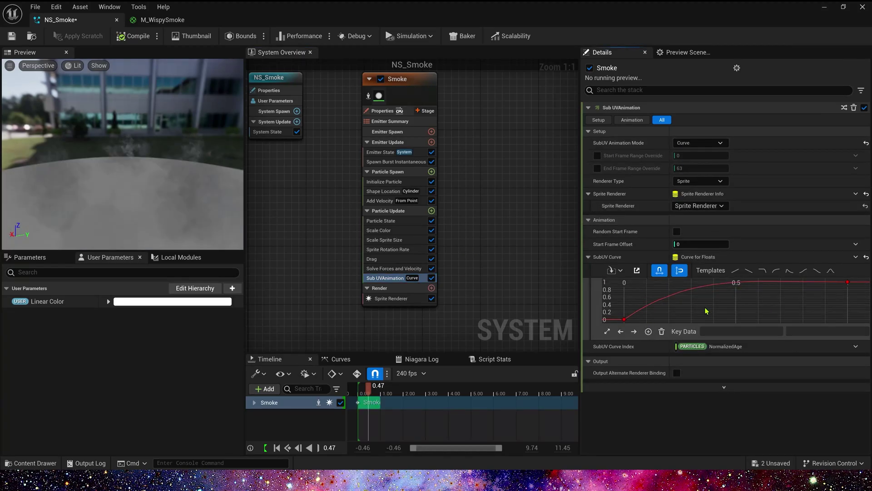
{"action": "left_click", "coordinate": [607, 331]}
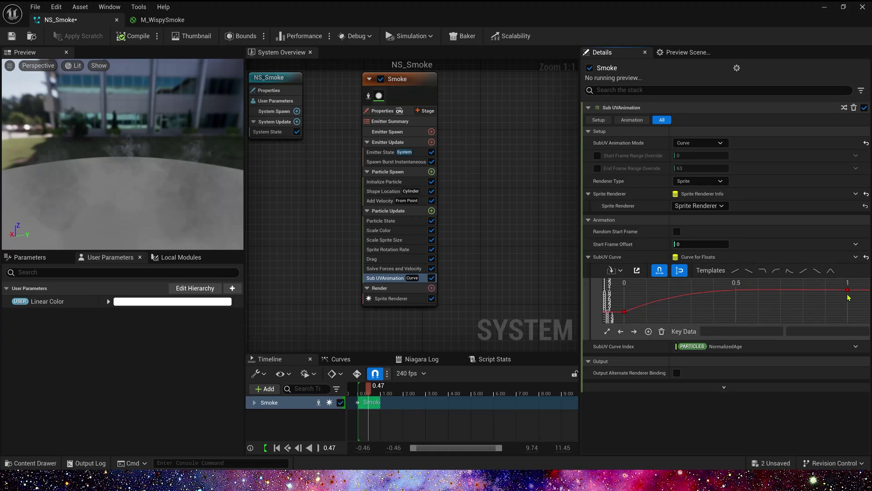
{"action": "left_click", "coordinate": [625, 313]}
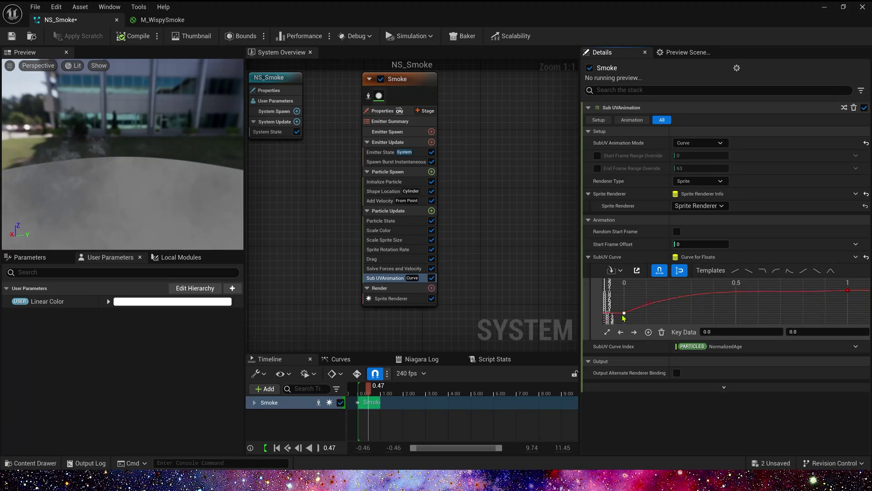
{"action": "left_click_drag", "start_coordinate": [857, 285], "coordinate": [654, 302]}
{"action": "key", "text": "1"}
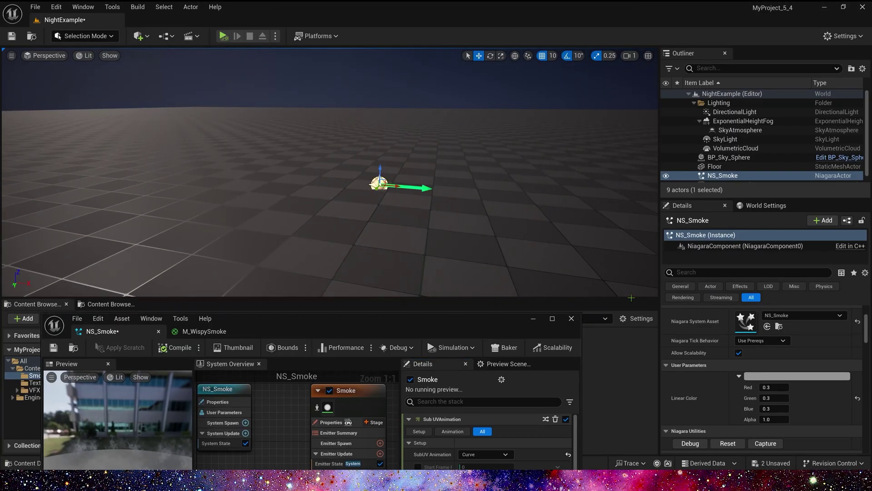
Replay the smoke burst, then show the NightExample viewport in immersive full-screen mode
{"action": "left_click", "coordinate": [736, 443]}
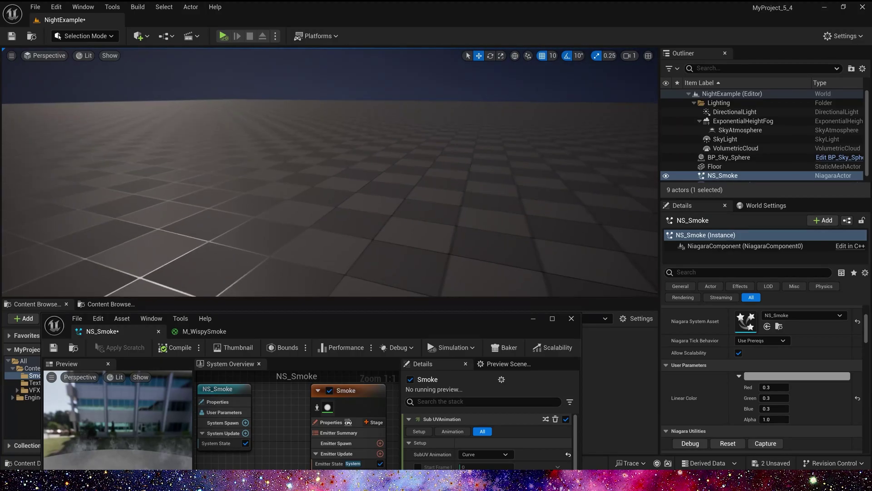
{"action": "key", "text": "F11"}
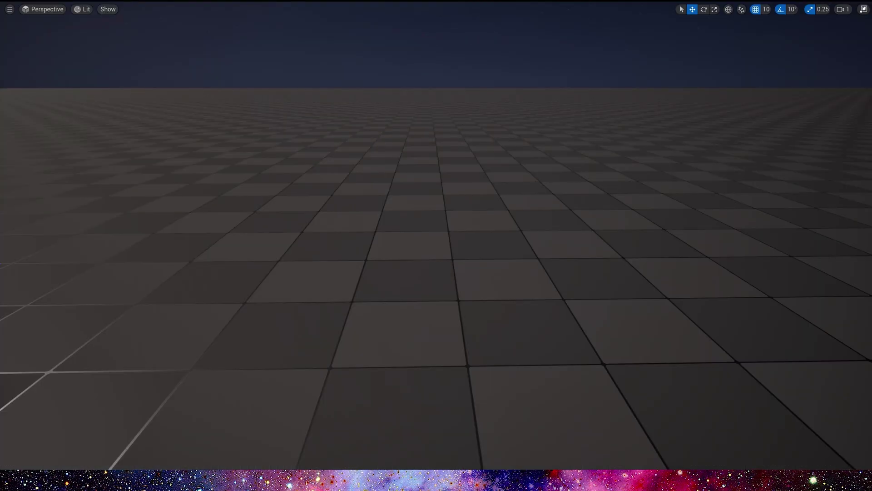